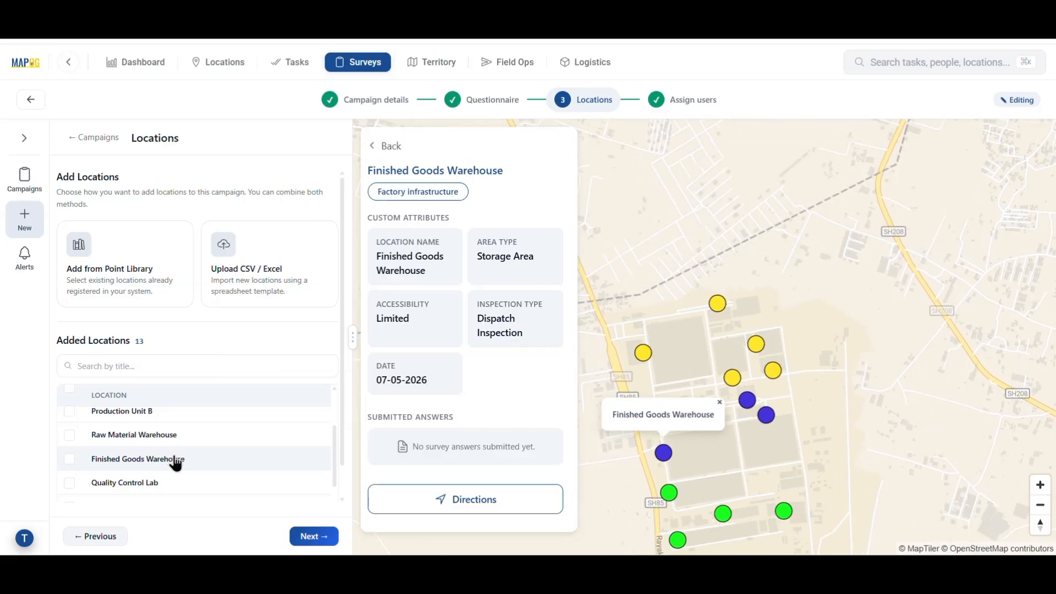
# Review the Quality Control Lab, Boiler Room and Generator Area location details.
pyautogui.click(189, 483)
pyautogui.scroll(-1, 179, 480)
pyautogui.click(179, 480)
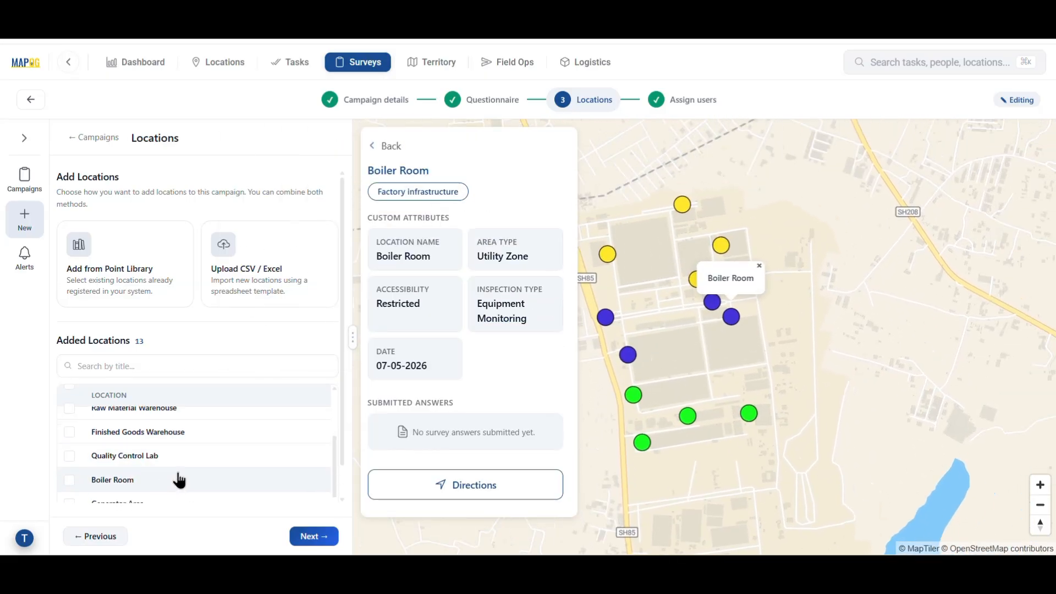
pyautogui.scroll(-1, 181, 483)
pyautogui.click(183, 485)
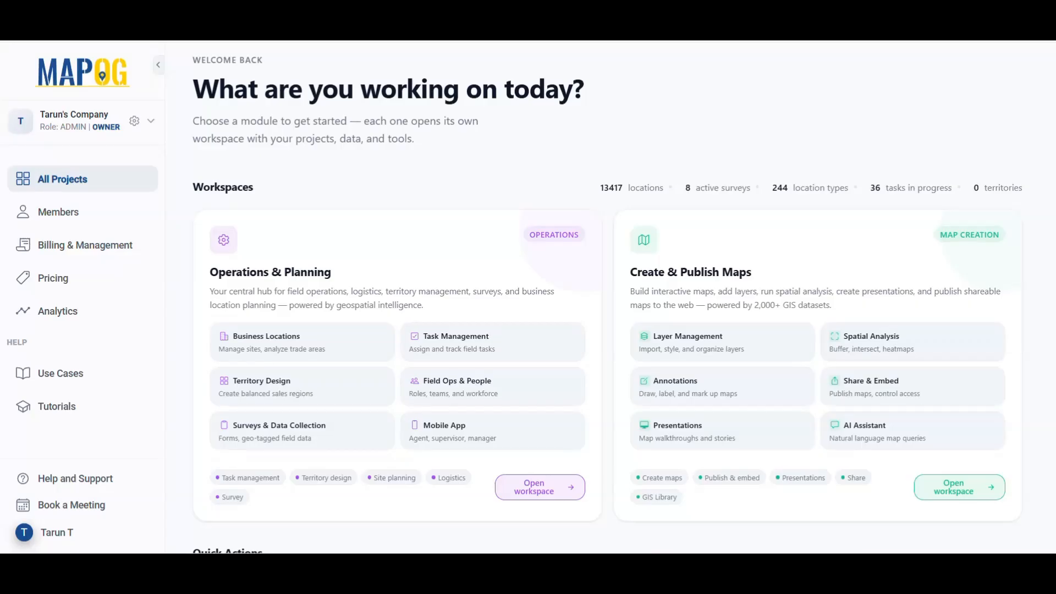
# Start a new survey campaign and paste in its title and description.
pyautogui.click(299, 434)
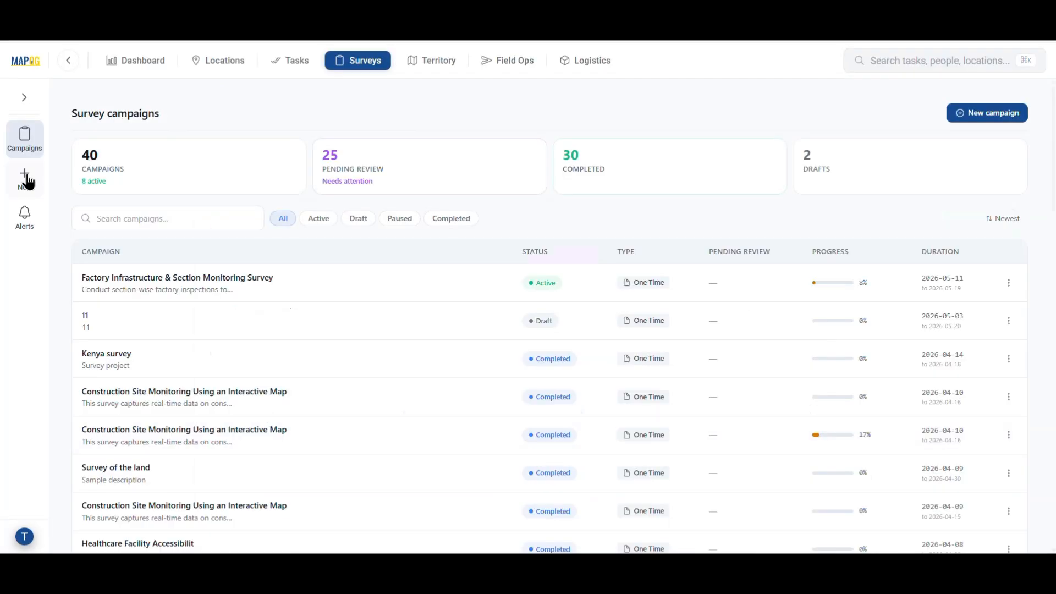
pyautogui.click(26, 179)
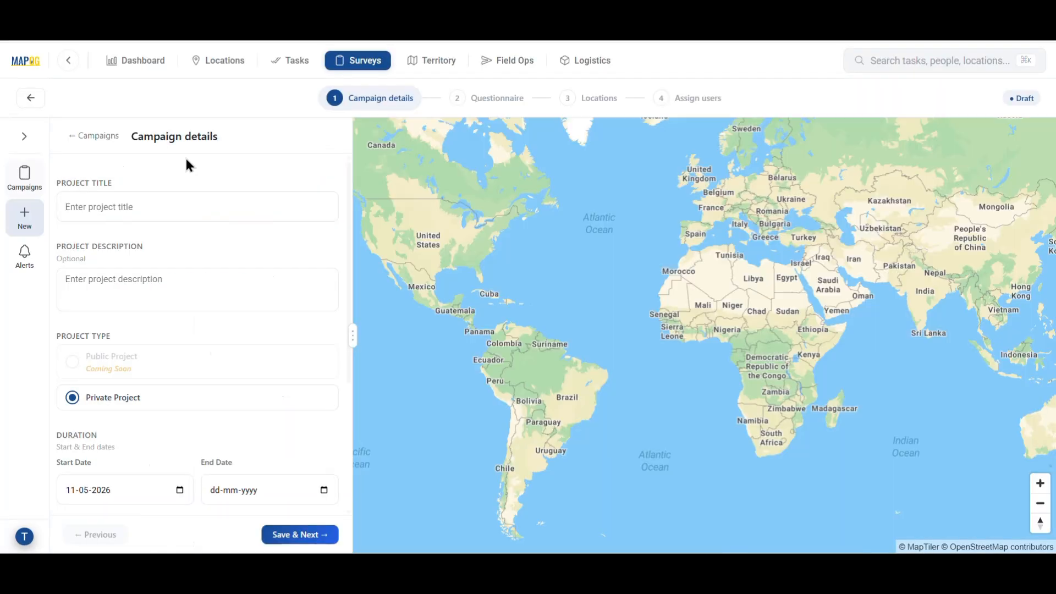
pyautogui.click(156, 207)
pyautogui.write('Factory Infrastructure & Section Monitoring Survey')
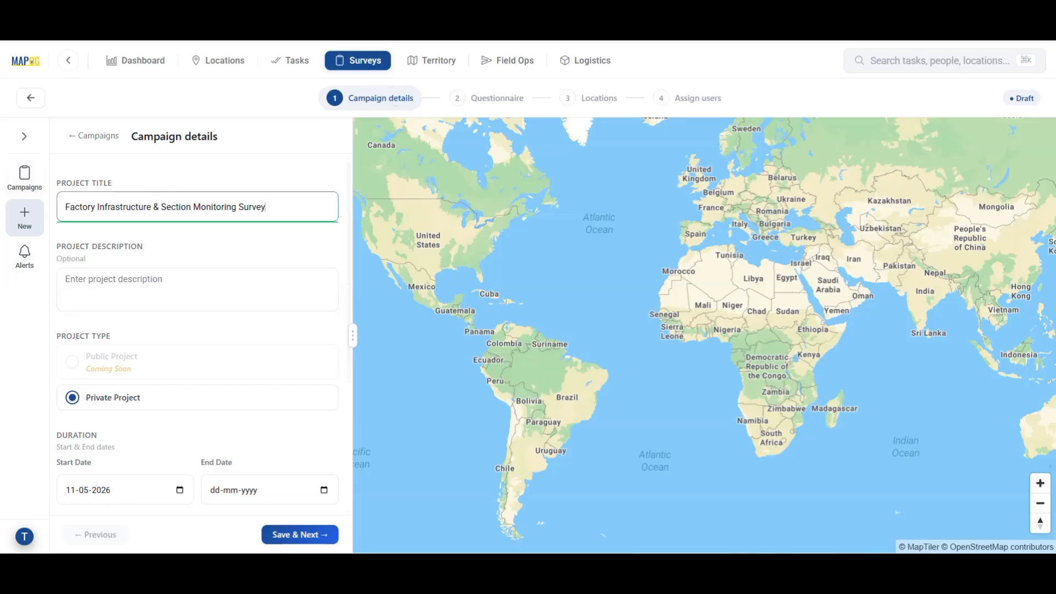
pyautogui.hotkey('alt', 'Tab')
pyautogui.click(166, 287)
pyautogui.write('Conduct section-wise factory inspections to monitor infrastructure, safety, utilities, maintenance, and operational conditions using interactive GIS-based field data collection.')
# Set the campaign end date to 20-05-2026.
pyautogui.scroll(-3, 127, 267)
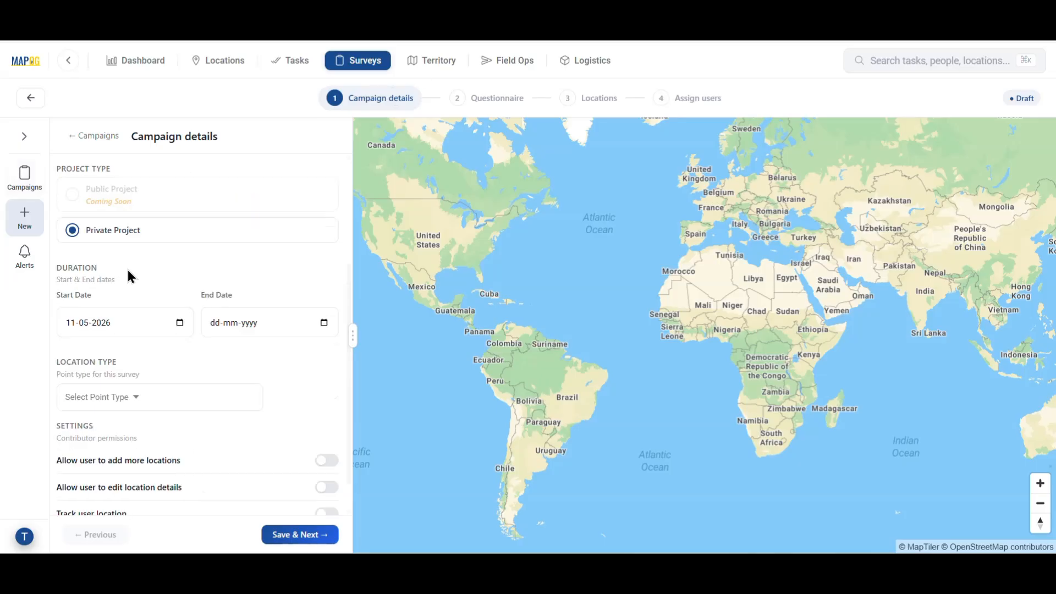
pyautogui.click(324, 322)
pyautogui.click(280, 456)
pyautogui.scroll(-1, 270, 448)
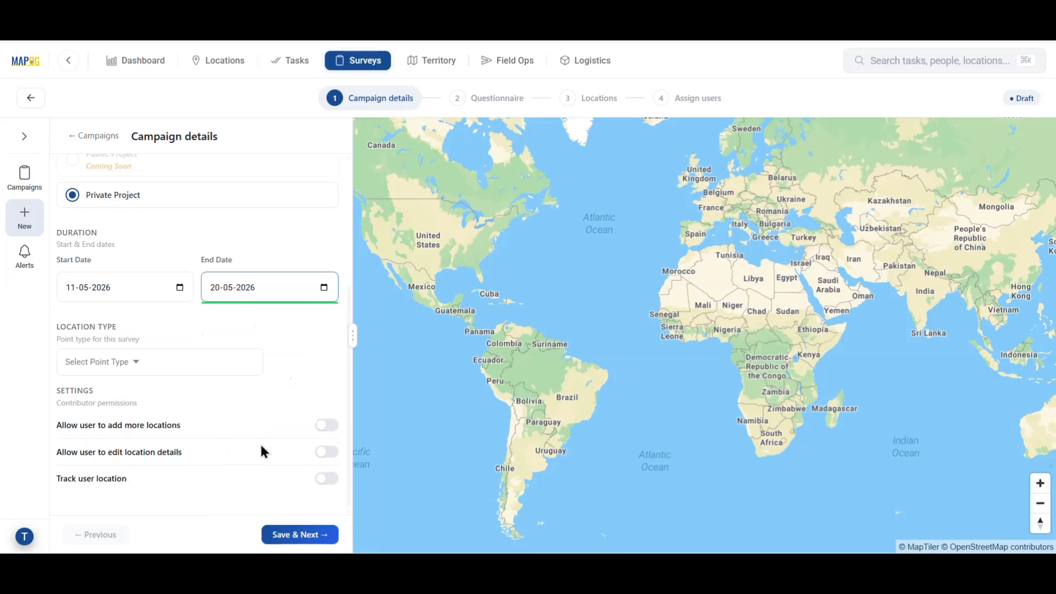
# Choose + Create New from the Select Point Type list.
pyautogui.click(129, 368)
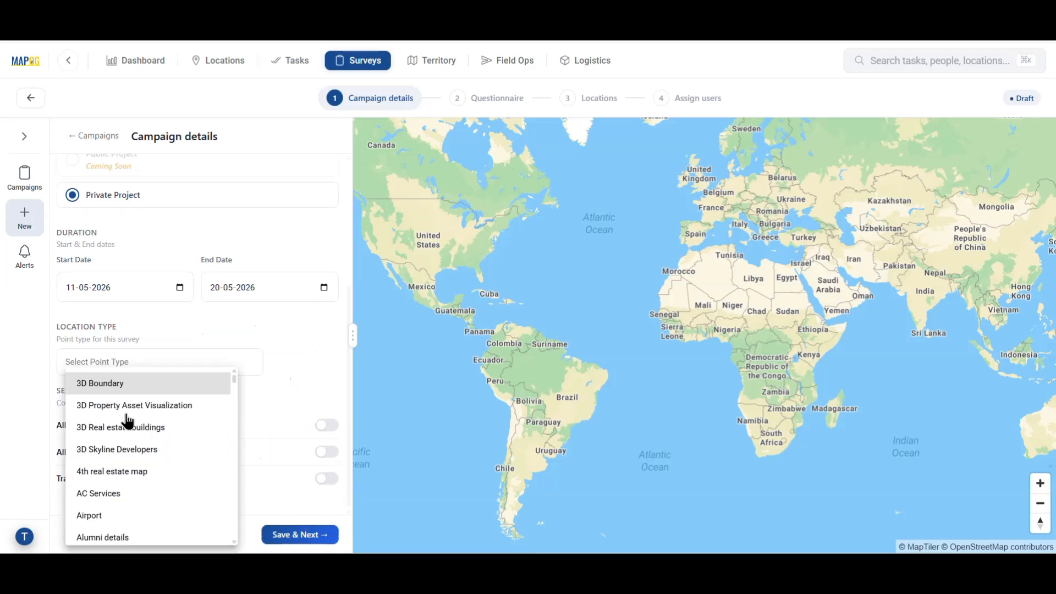
pyautogui.scroll(-15, 129, 502)
pyautogui.scroll(-2, 128, 503)
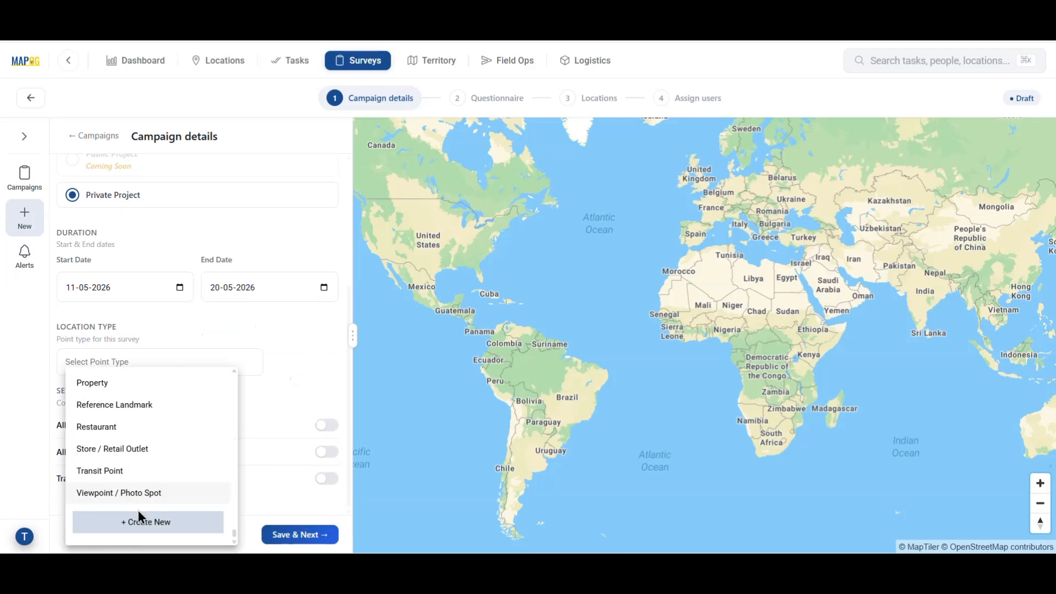
pyautogui.click(165, 524)
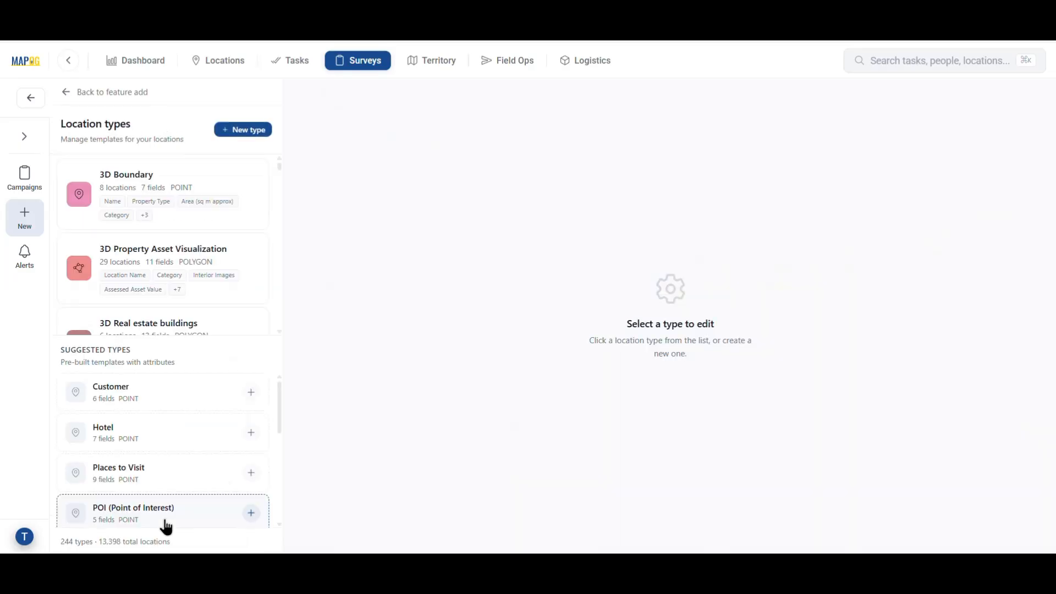
# Begin a new green location type named Factory infrastructure.
pyautogui.click(246, 132)
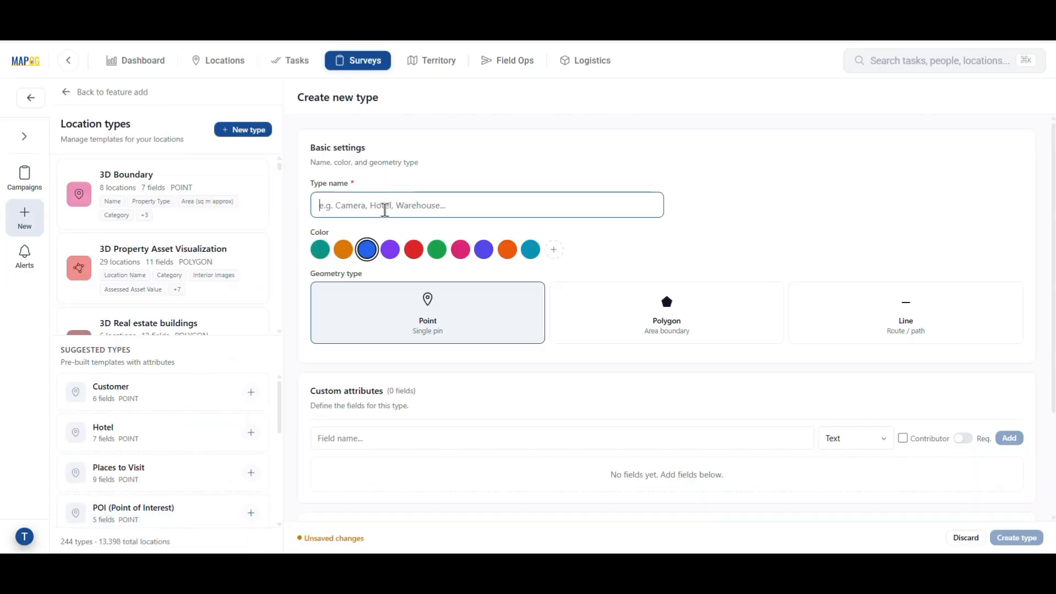
pyautogui.click(427, 208)
pyautogui.write('Factory infrastruc')
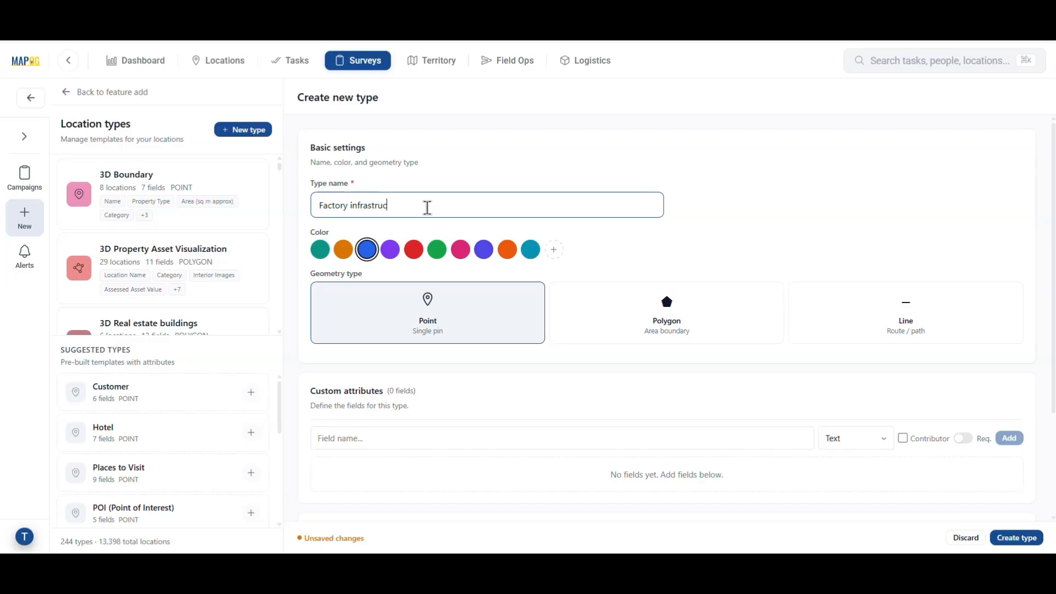
pyautogui.write('ture')
pyautogui.click(437, 249)
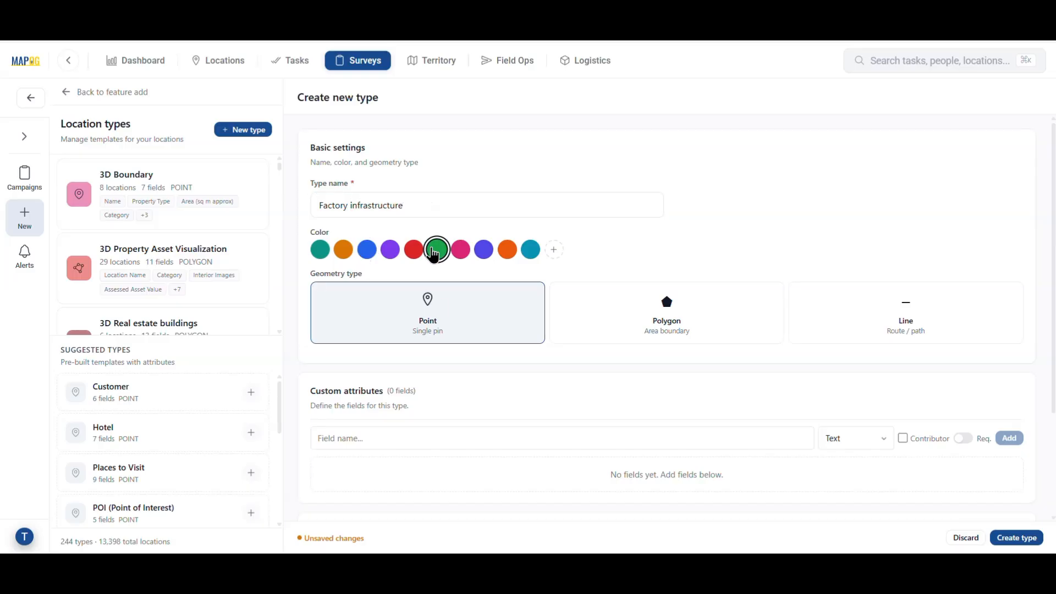
pyautogui.scroll(-3, 441, 309)
# Add contributor-editable Location Name and Area Type attributes.
pyautogui.click(406, 301)
pyautogui.write('Location Name')
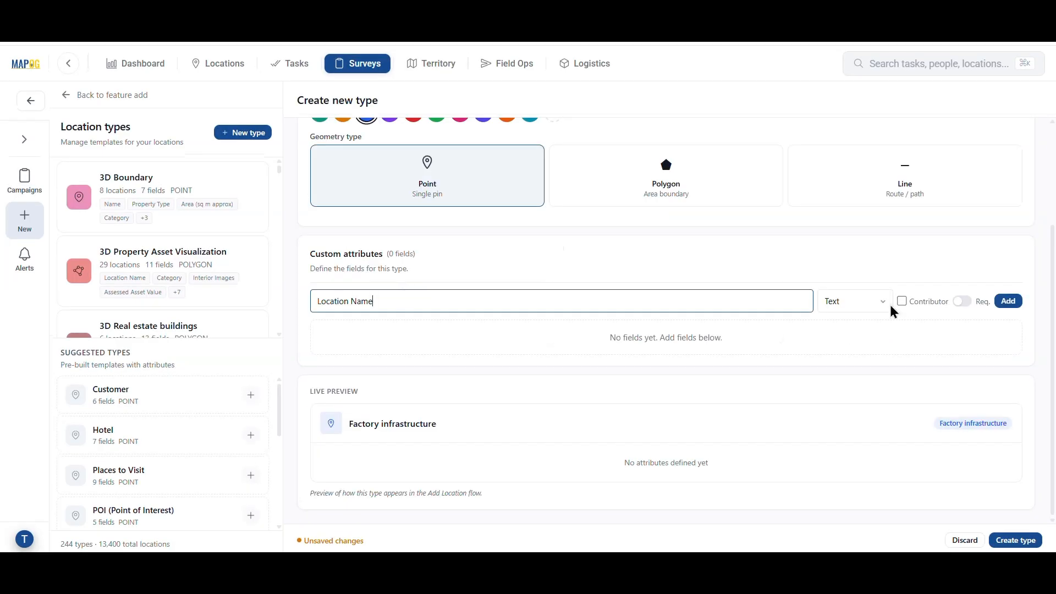
pyautogui.click(902, 301)
pyautogui.click(1008, 302)
pyautogui.scroll(-1, 1017, 306)
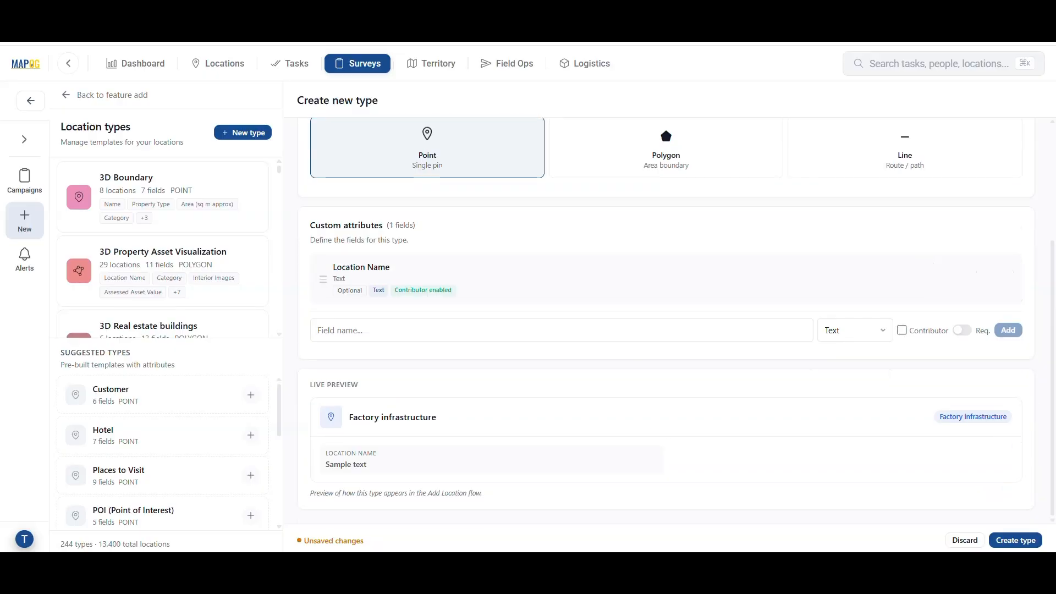
pyautogui.click(403, 322)
pyautogui.write('Area Type')
pyautogui.click(902, 330)
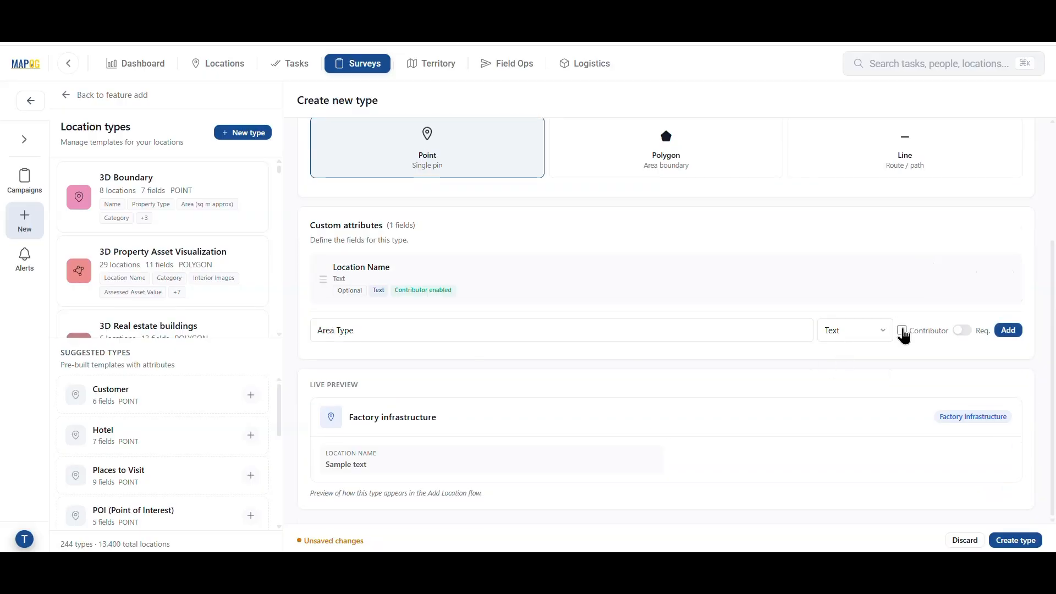
pyautogui.click(1008, 330)
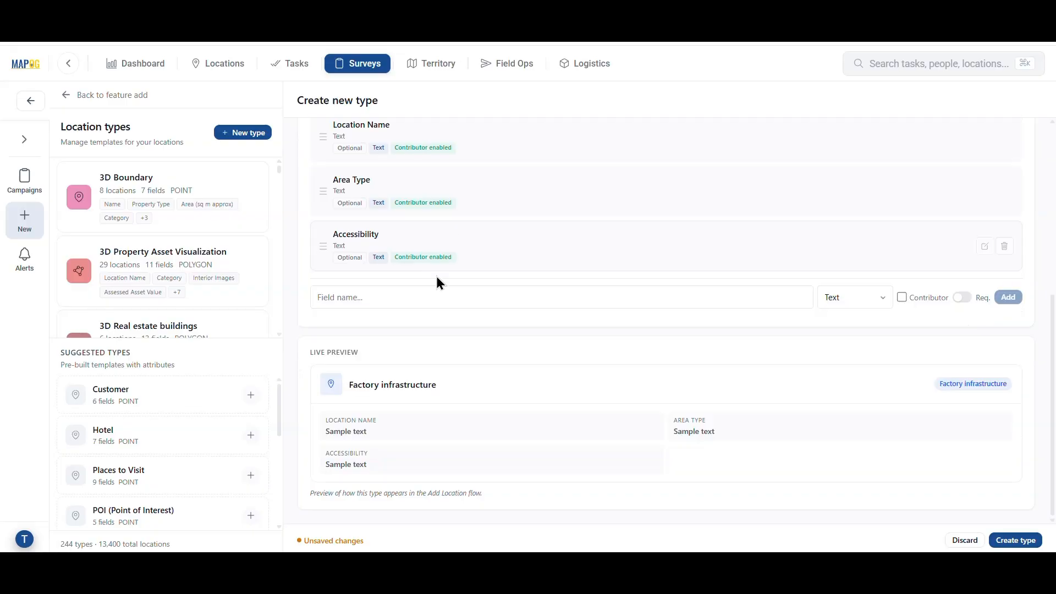
# Add contributor-editable Inspection Type and a Number-type Date attribute.
pyautogui.click(442, 297)
pyautogui.write('Inspection Type')
pyautogui.click(901, 300)
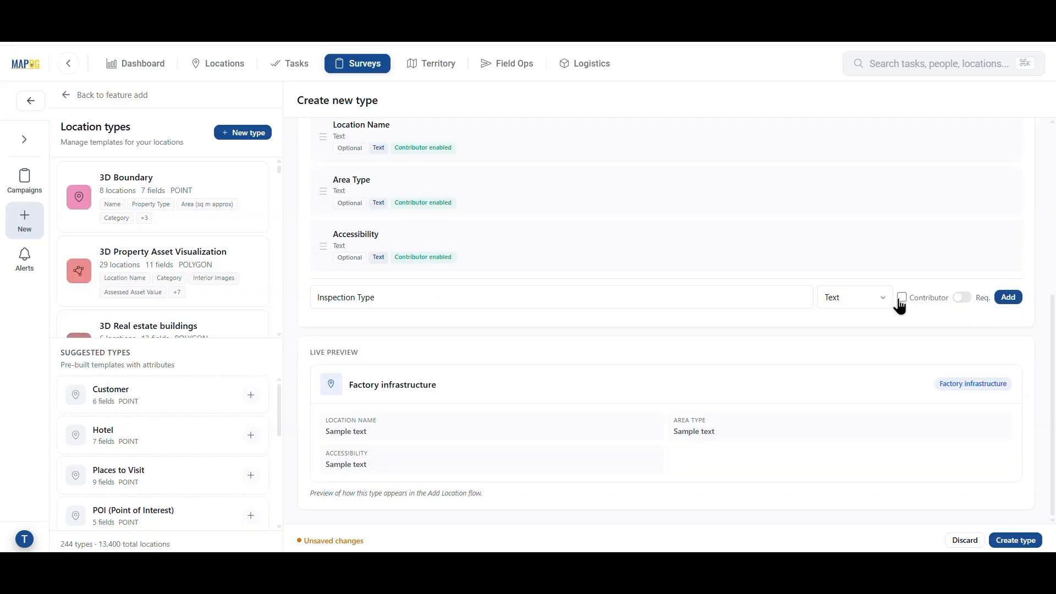
pyautogui.click(1008, 297)
pyautogui.click(421, 349)
pyautogui.write('Date')
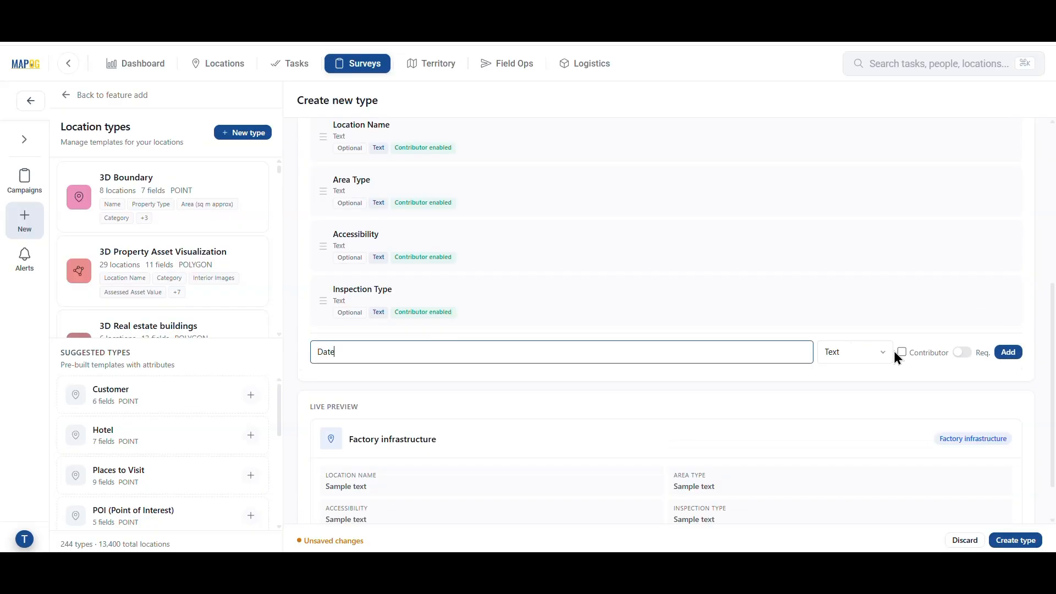
pyautogui.click(871, 358)
pyautogui.click(835, 118)
pyautogui.click(902, 352)
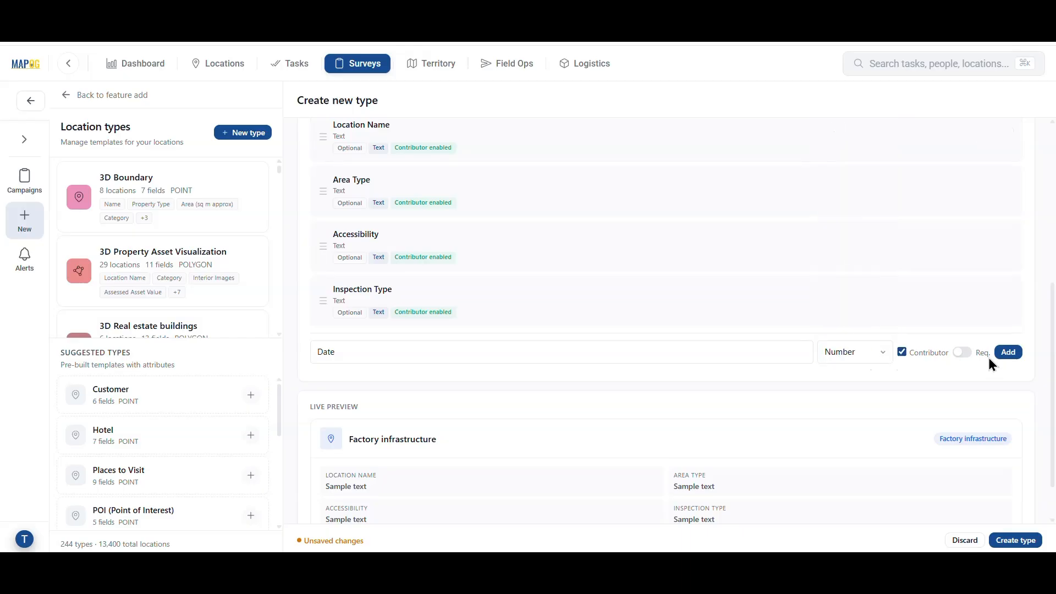
pyautogui.click(996, 357)
# Create the Factory infrastructure type and return to the point type list.
pyautogui.scroll(-2, 1001, 355)
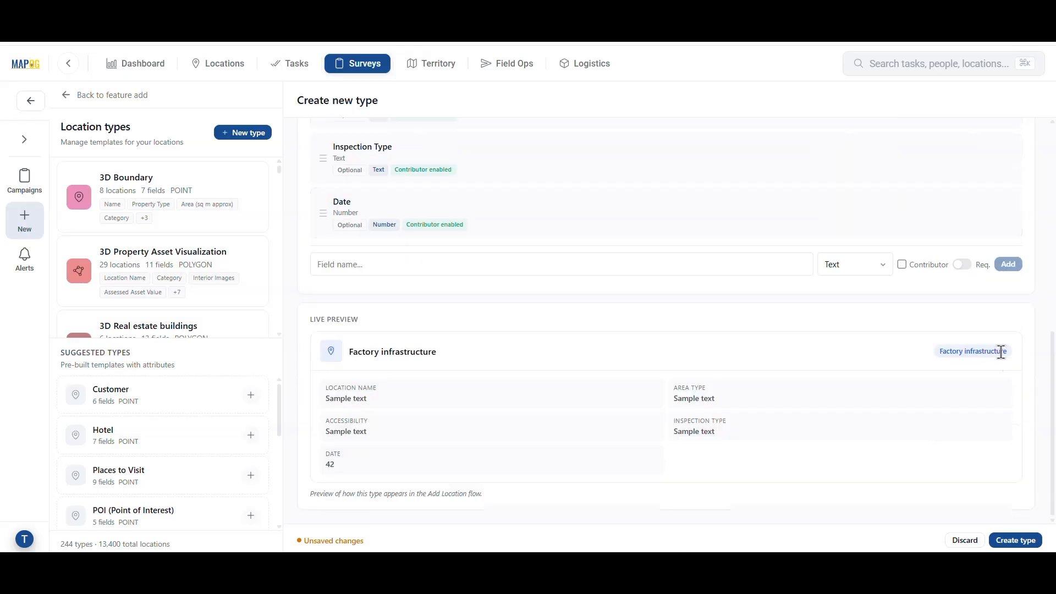
pyautogui.click(1023, 540)
pyautogui.click(123, 363)
pyautogui.scroll(-20, 141, 440)
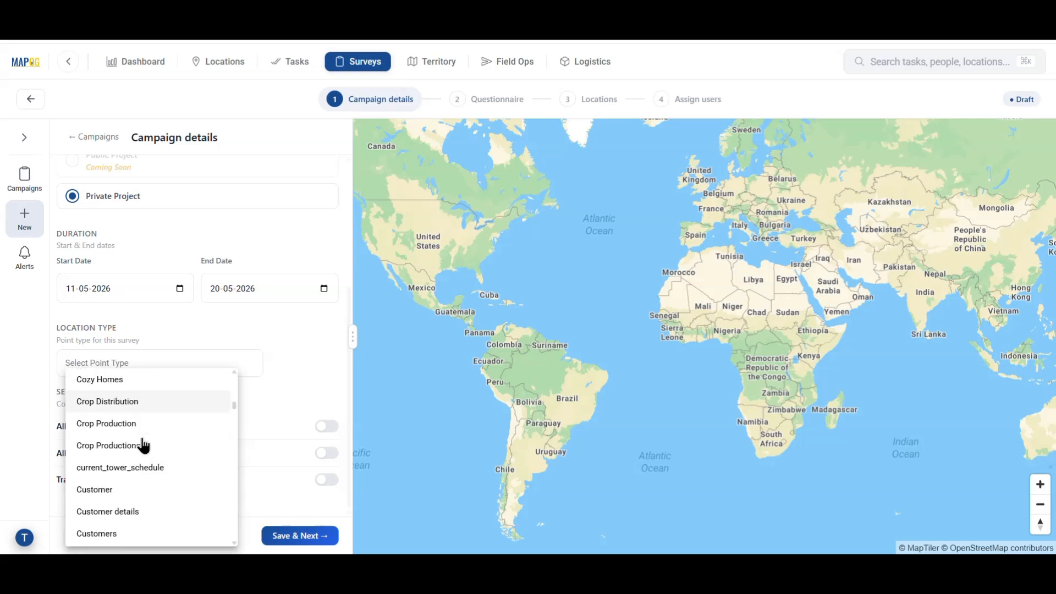
# Use Factory infrastructure as the point type, allow contributors to add and edit locations, and save.
pyautogui.scroll(5, 144, 445)
pyautogui.click(114, 425)
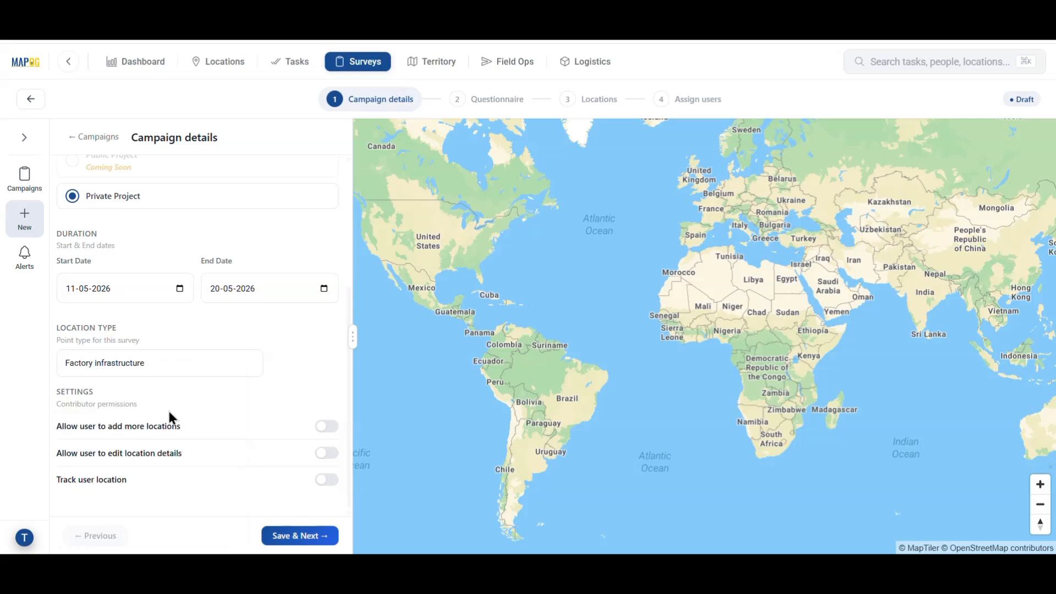
pyautogui.click(329, 431)
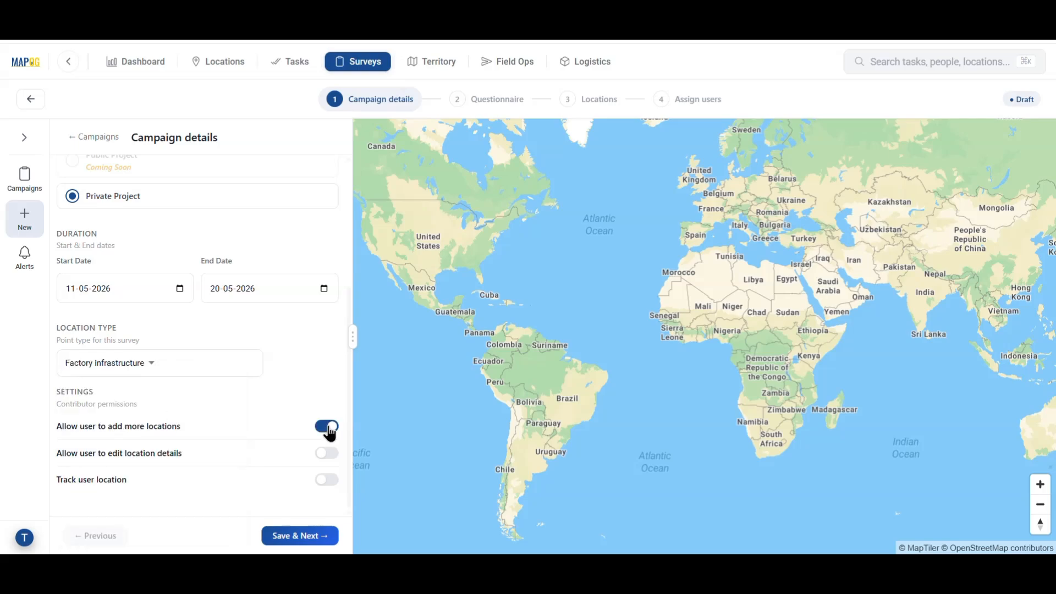
pyautogui.click(328, 455)
pyautogui.click(316, 536)
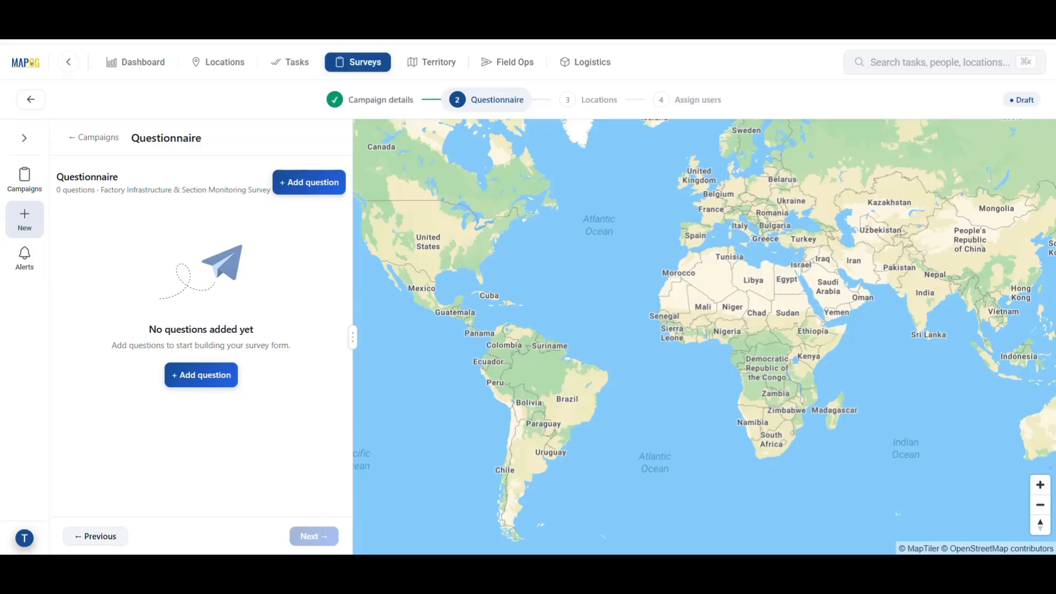
pyautogui.click(312, 190)
# Add the question 'What is the current operational status of the section?' as a Select (Dropdown).
pyautogui.click(385, 264)
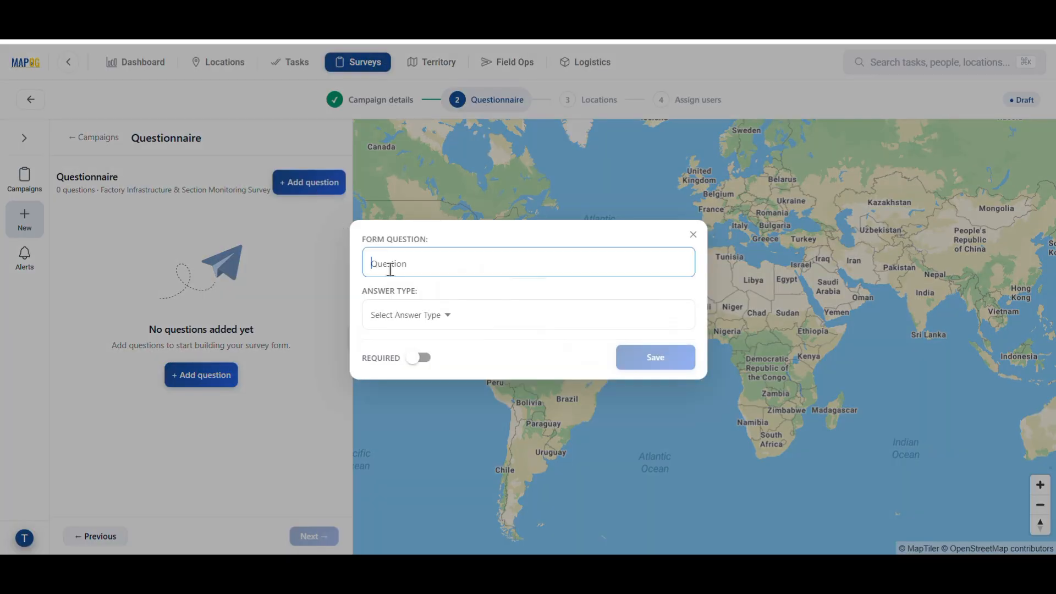
pyautogui.write('What is the current operational status of the section?')
pyautogui.click(438, 319)
pyautogui.click(434, 422)
# Give it options Actived, Inactive and Under maistanance, then advance to the Locations step.
pyautogui.click(438, 342)
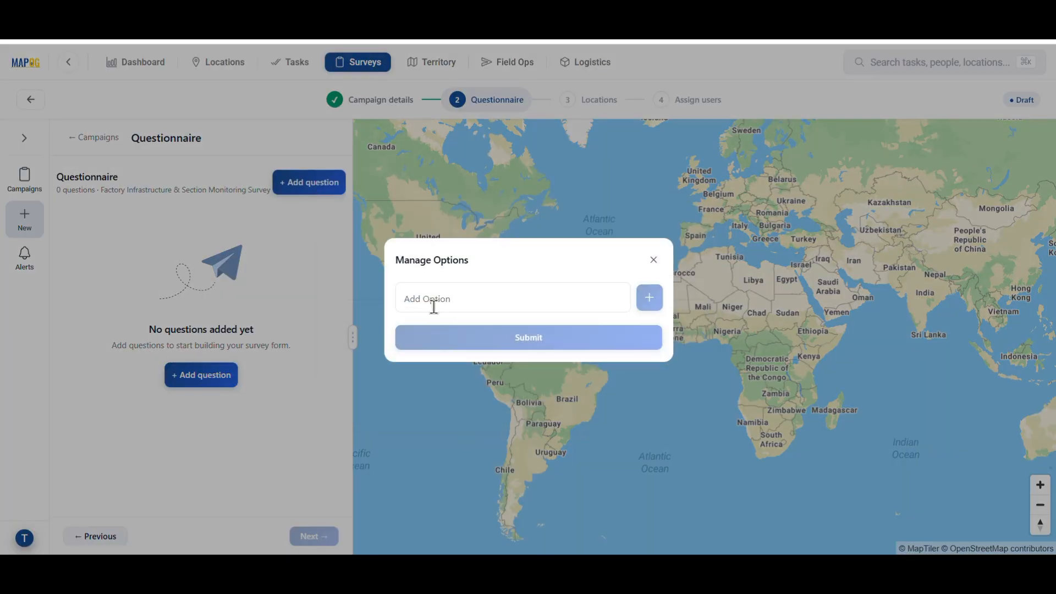
pyautogui.click(479, 296)
pyautogui.write('Actived')
pyautogui.press('Return')
pyautogui.write('In')
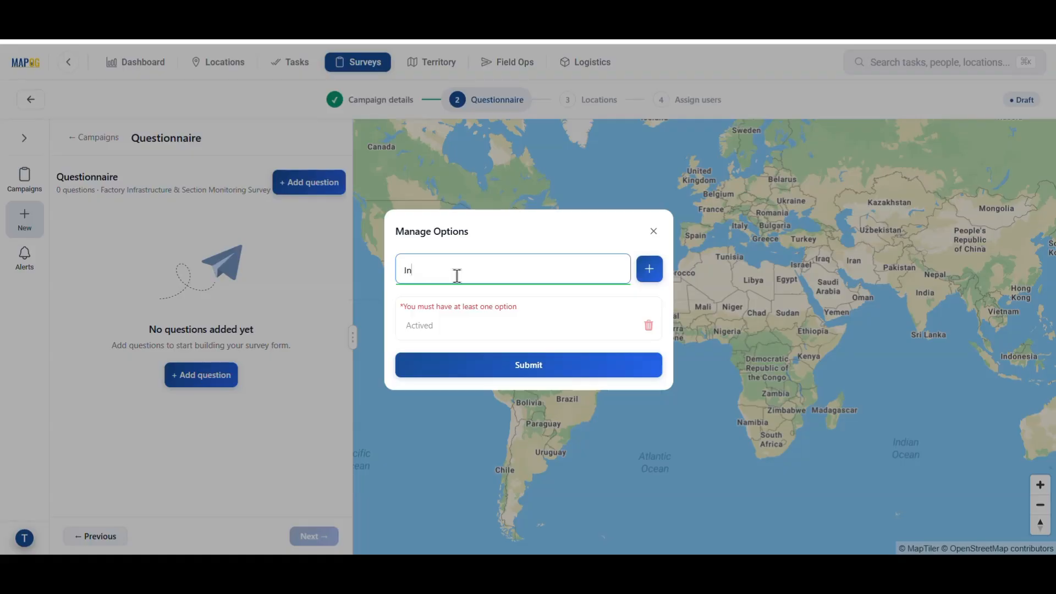
pyautogui.write('active')
pyautogui.press('Return')
pyautogui.write('Under m')
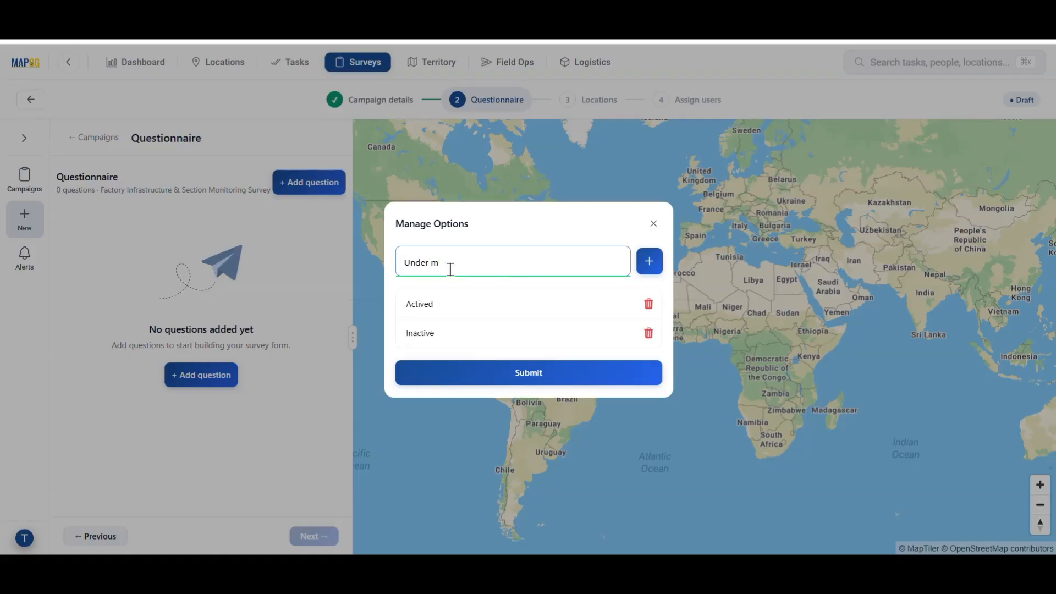
pyautogui.write('aistanance')
pyautogui.press('Return')
pyautogui.click(577, 373)
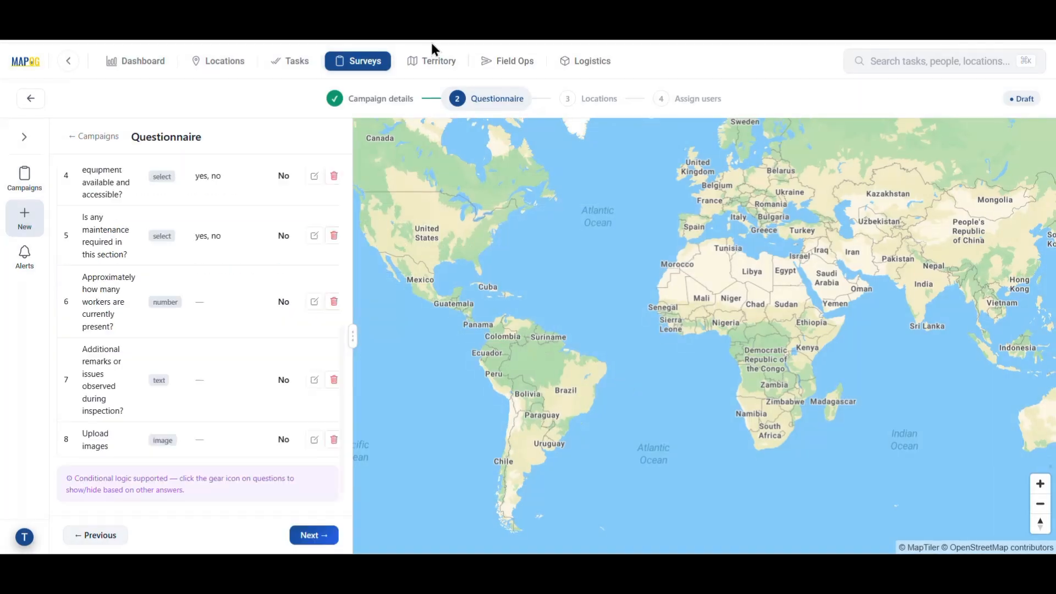
pyautogui.click(310, 538)
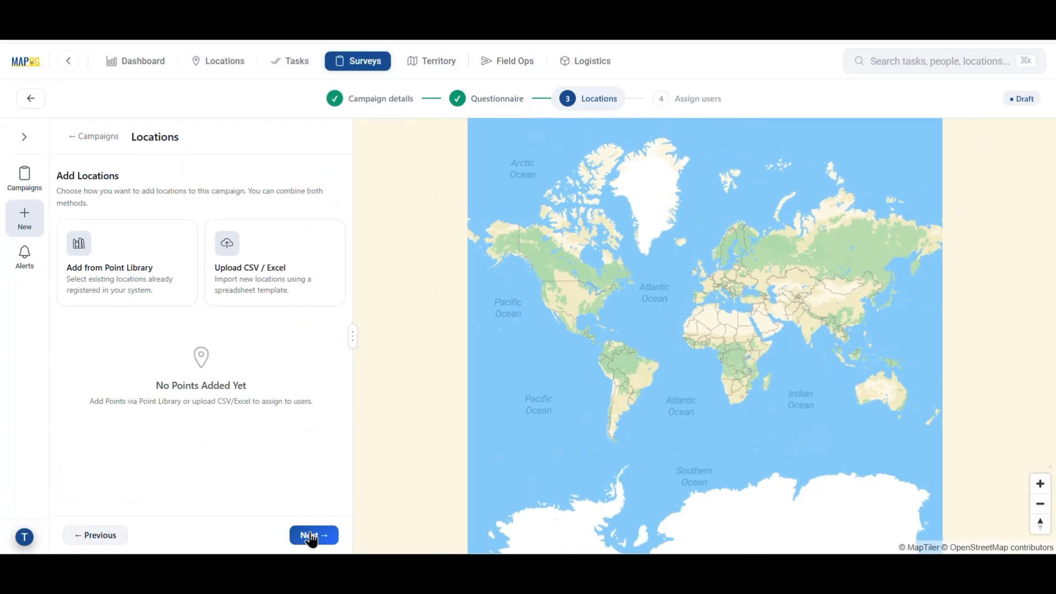
# Upload factory infrastrucure 4.csv as the location import file.
pyautogui.click(256, 286)
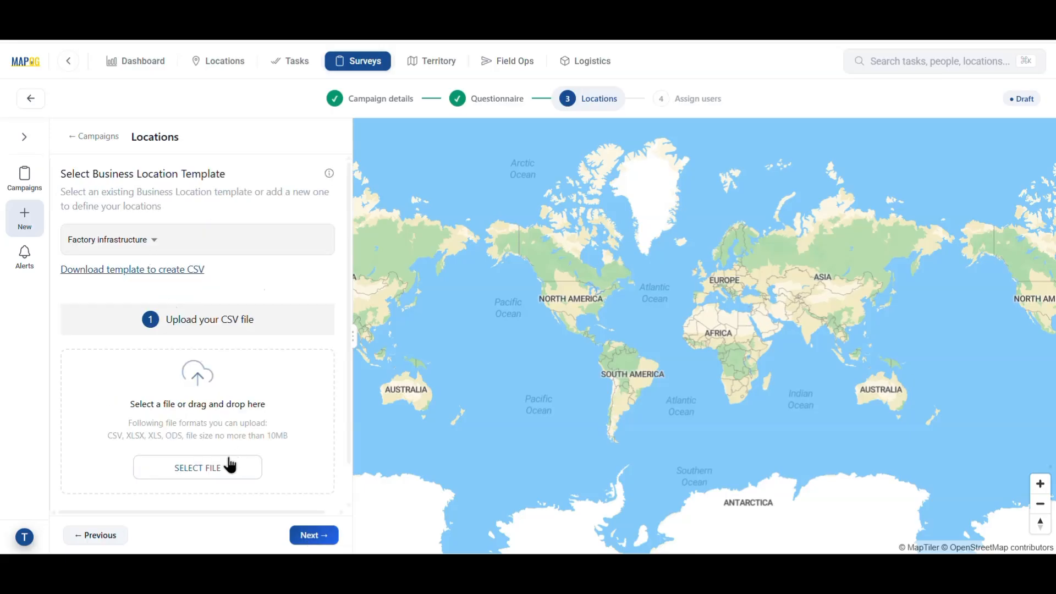
pyautogui.click(231, 466)
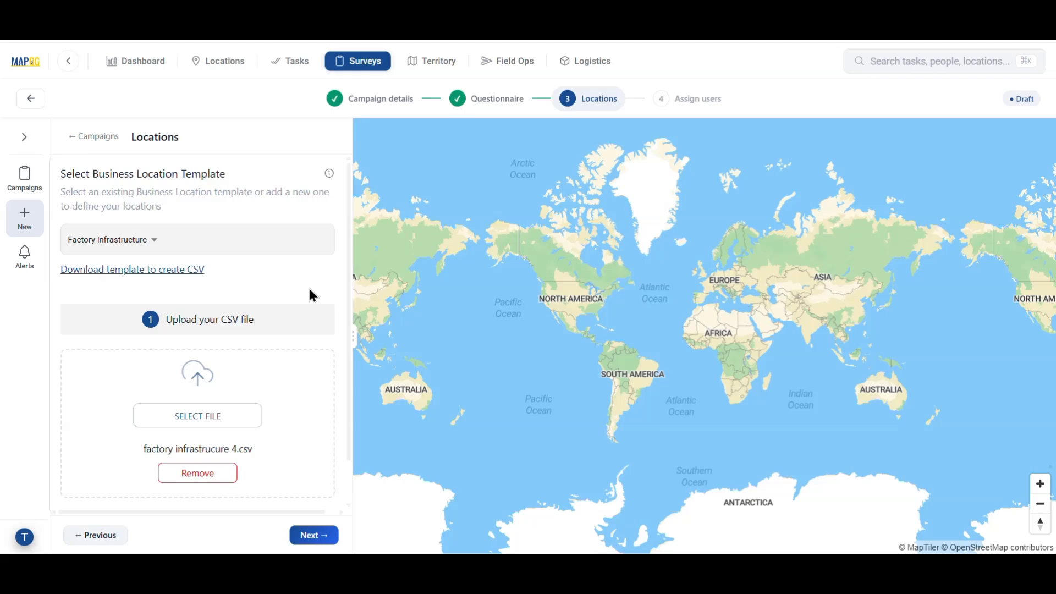
pyautogui.scroll(-1, 308, 288)
pyautogui.click(212, 489)
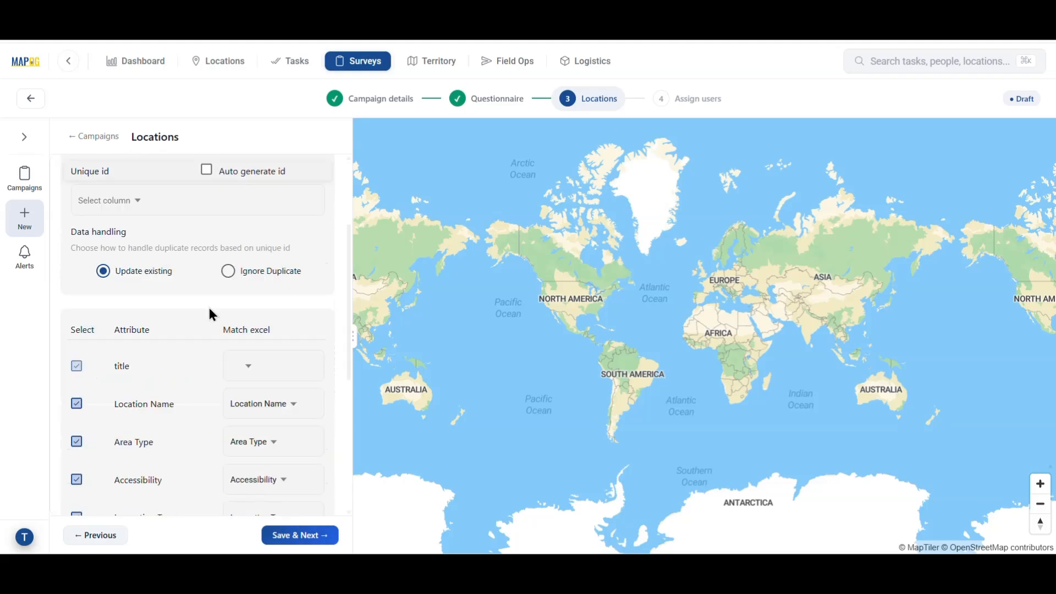
# Map Unique id to Section ID, title to Location Name, plus Latitude and Longitude, then submit 12 rows.
pyautogui.click(113, 206)
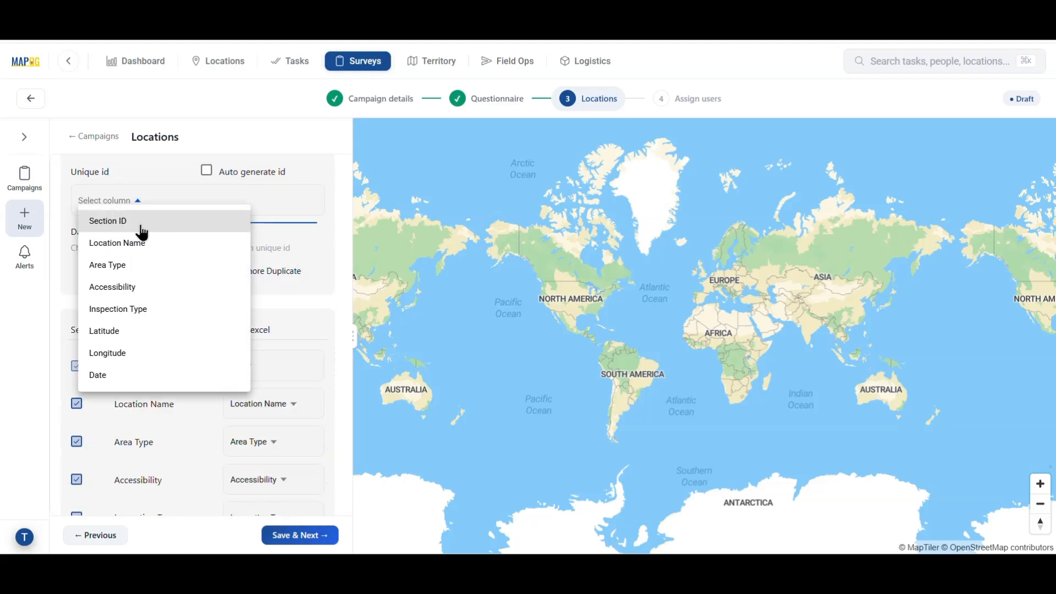
pyautogui.click(141, 228)
pyautogui.scroll(-3, 193, 226)
pyautogui.click(256, 198)
pyautogui.click(253, 233)
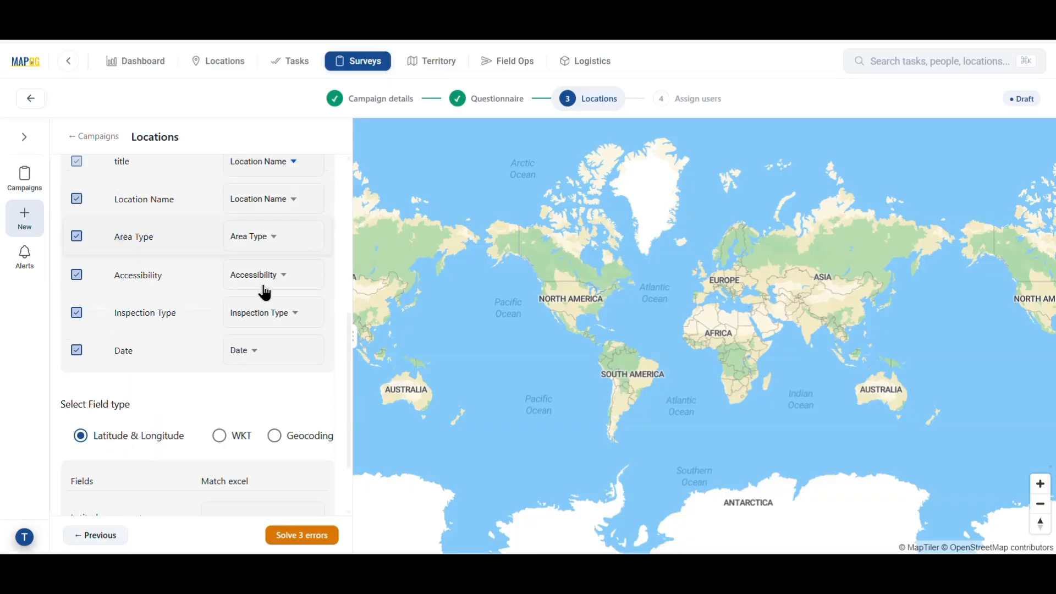
pyautogui.scroll(-2, 264, 297)
pyautogui.click(255, 429)
pyautogui.click(235, 366)
pyautogui.click(255, 465)
pyautogui.click(253, 427)
pyautogui.scroll(1, 264, 438)
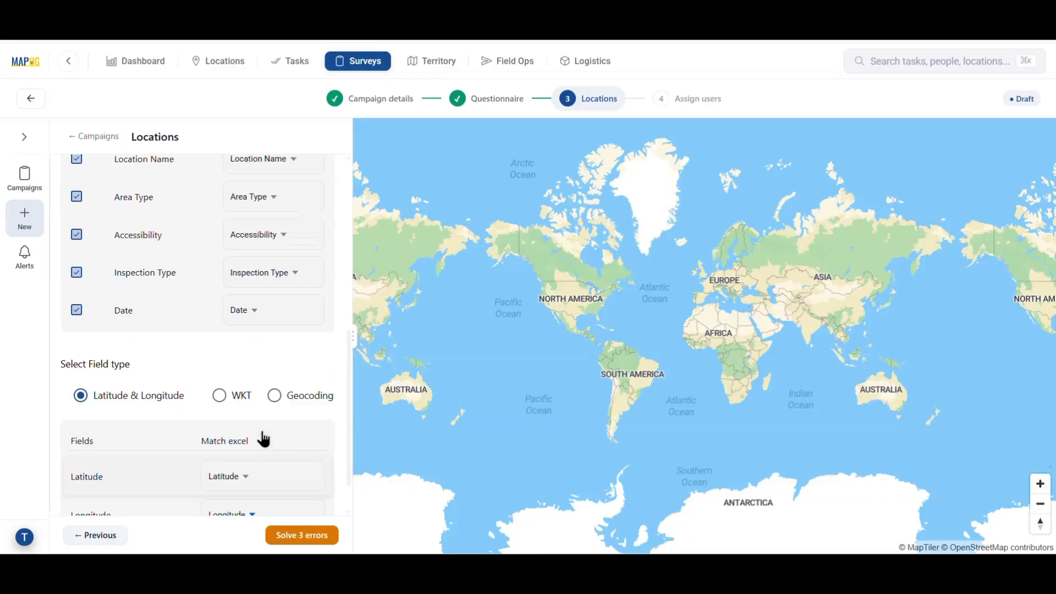
pyautogui.scroll(-1, 264, 439)
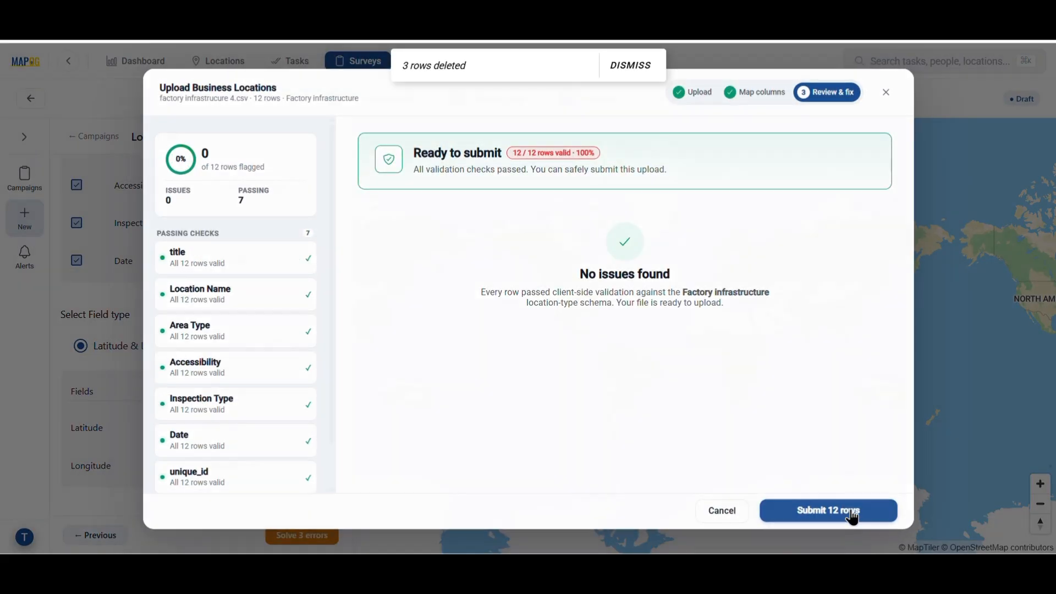
pyautogui.click(828, 511)
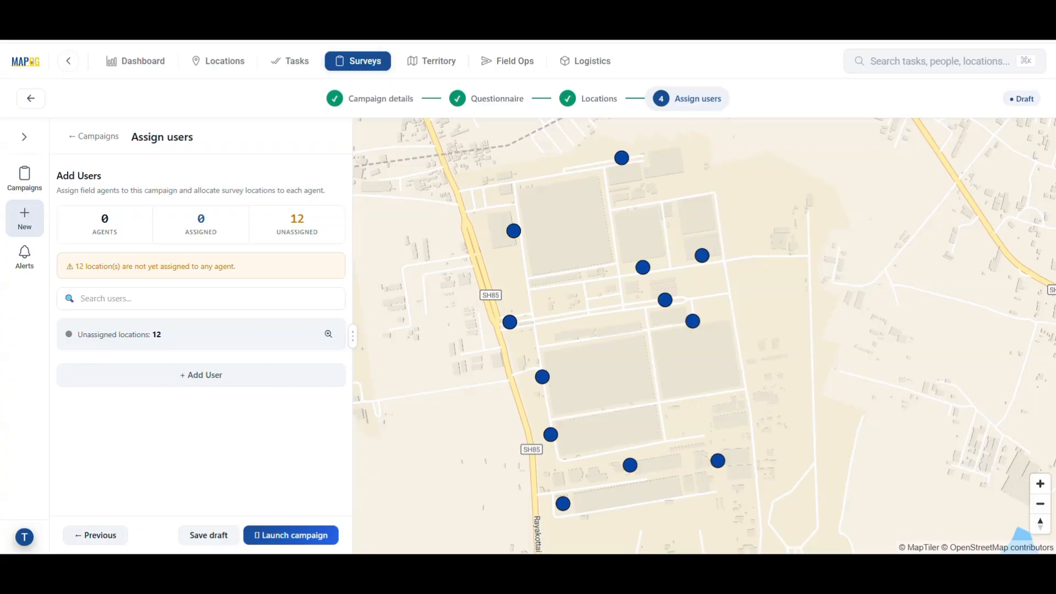
# Invite a new workspace member by e-mail with the Others role.
pyautogui.click(226, 381)
pyautogui.click(655, 246)
pyautogui.click(450, 278)
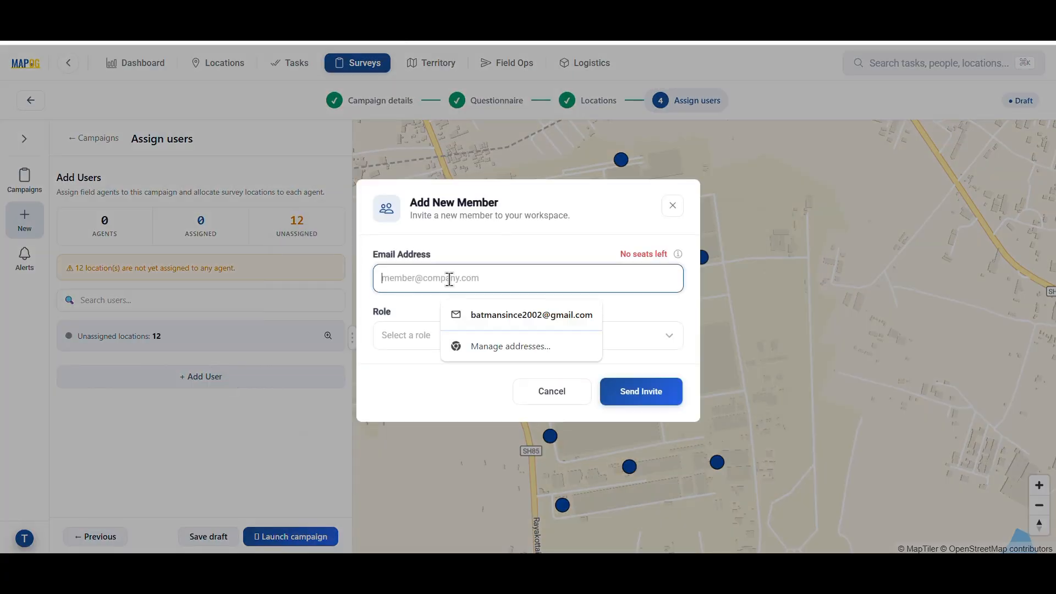
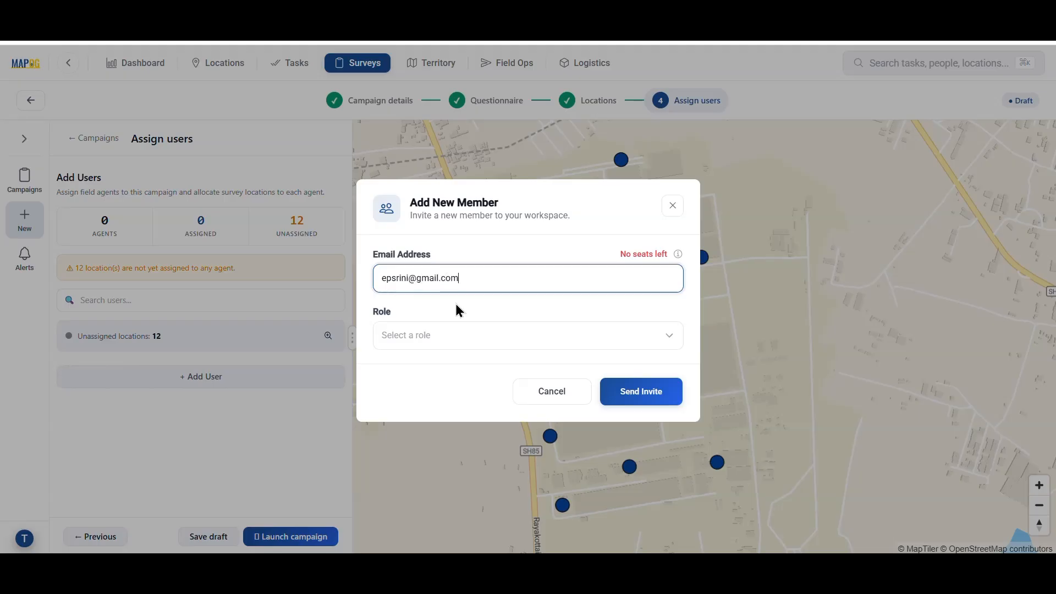
pyautogui.click(476, 343)
pyautogui.click(492, 488)
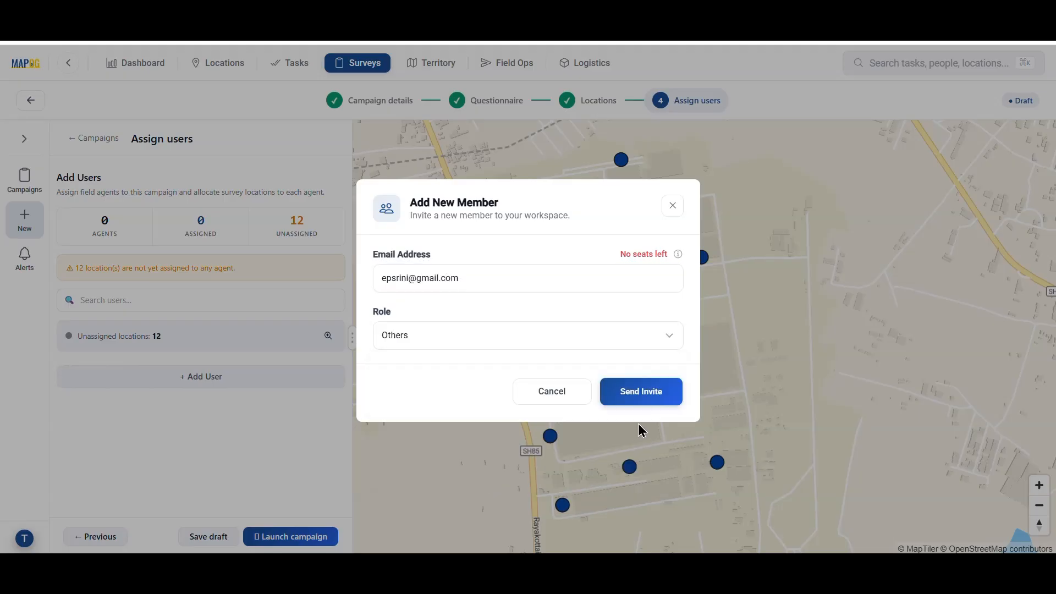
pyautogui.click(636, 392)
# Select three members in Select Member and invite them as campaign agents.
pyautogui.click(401, 291)
pyautogui.click(379, 321)
pyautogui.click(396, 358)
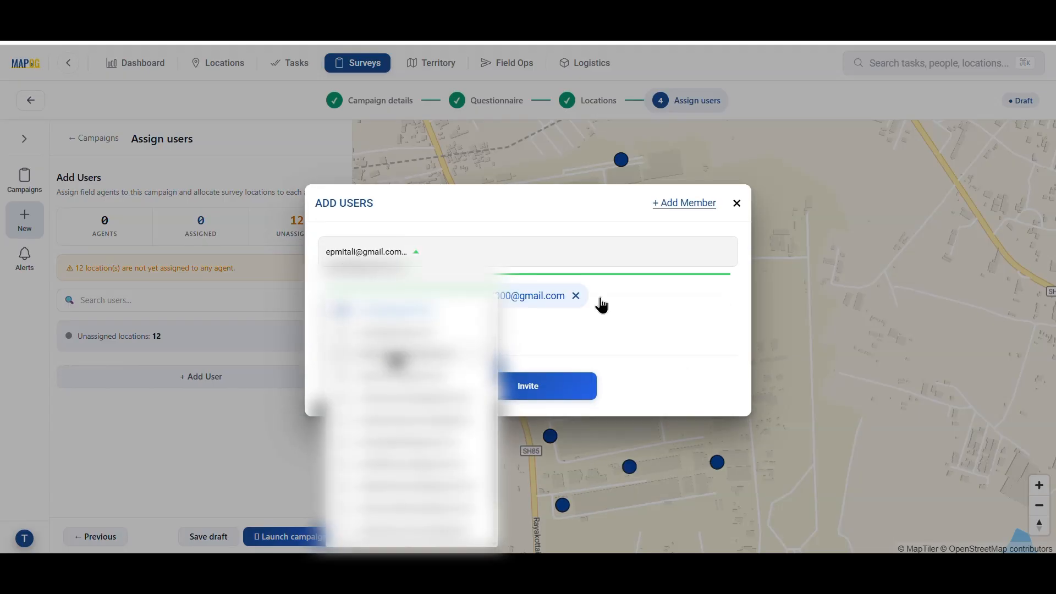
pyautogui.click(601, 301)
pyautogui.click(515, 394)
pyautogui.click(158, 359)
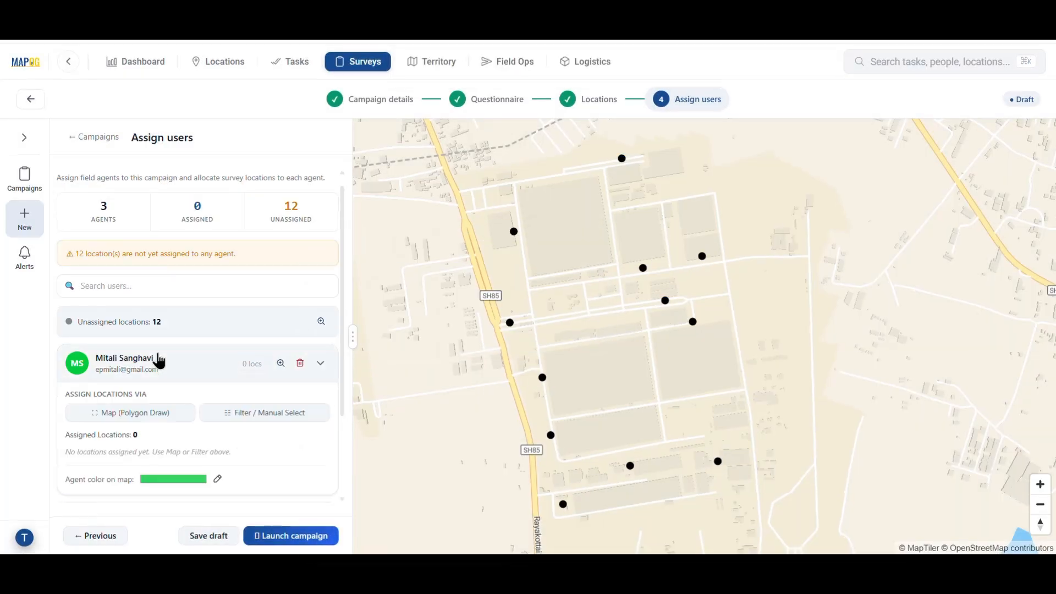
pyautogui.click(129, 300)
# Draw a polygon around the southern factory sites and assign the enclosed locations.
pyautogui.moveTo(514, 427); pyautogui.dragTo(509, 346)
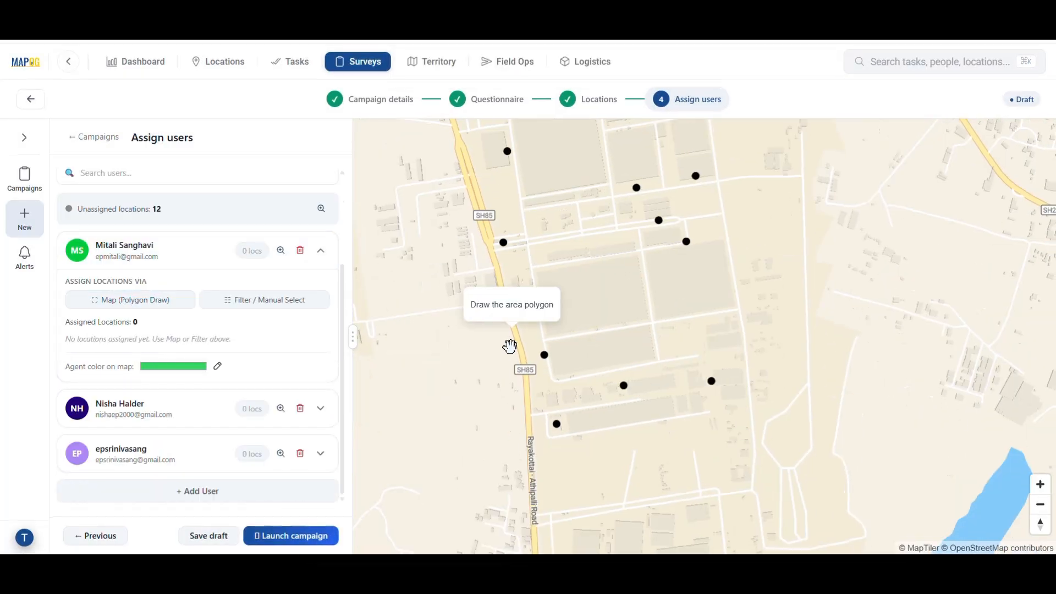
pyautogui.click(503, 342)
pyautogui.click(749, 341)
pyautogui.click(738, 445)
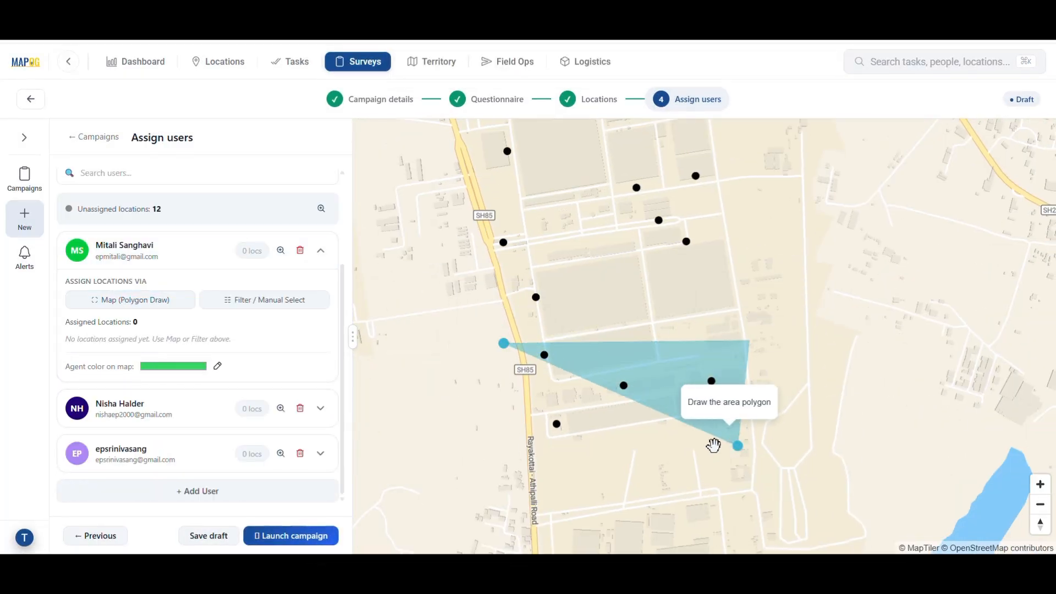
pyautogui.doubleClick(502, 459)
pyautogui.click(572, 325)
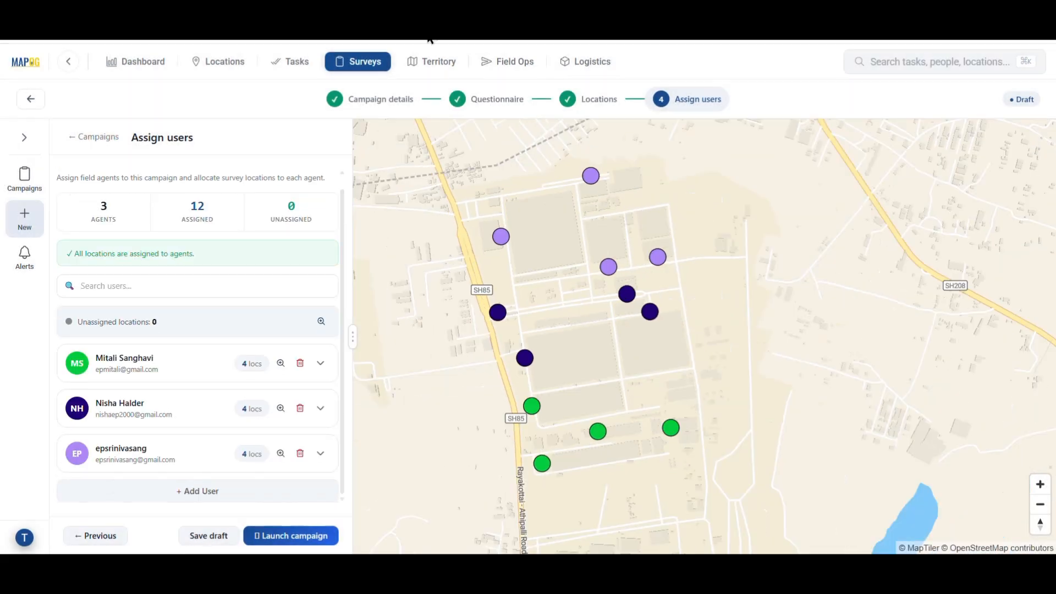
# Check the first agent's manual location selection and launch the survey campaign.
pyautogui.click(207, 374)
pyautogui.click(258, 320)
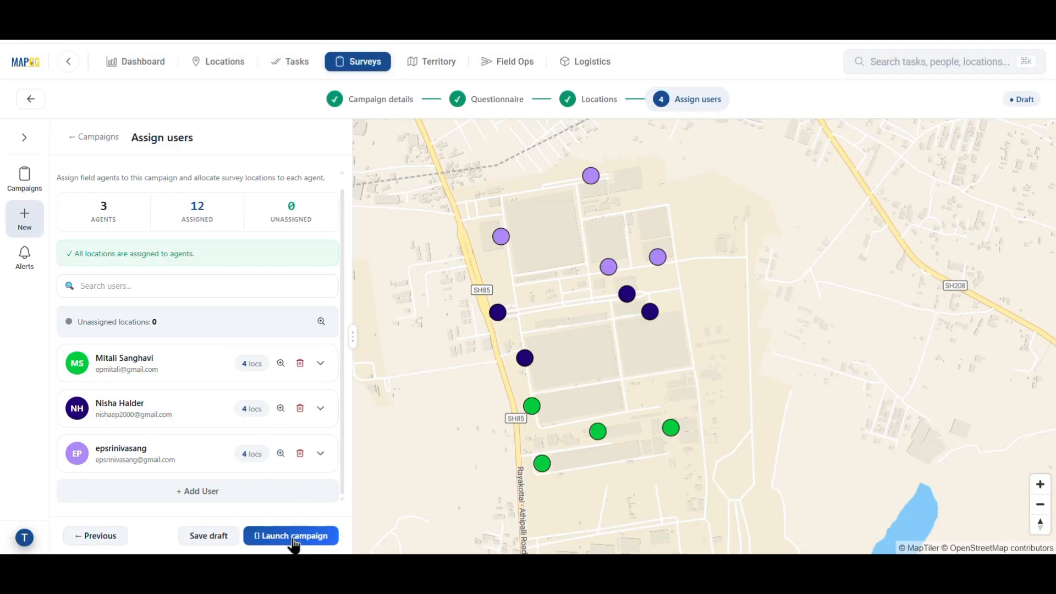
pyautogui.click(292, 538)
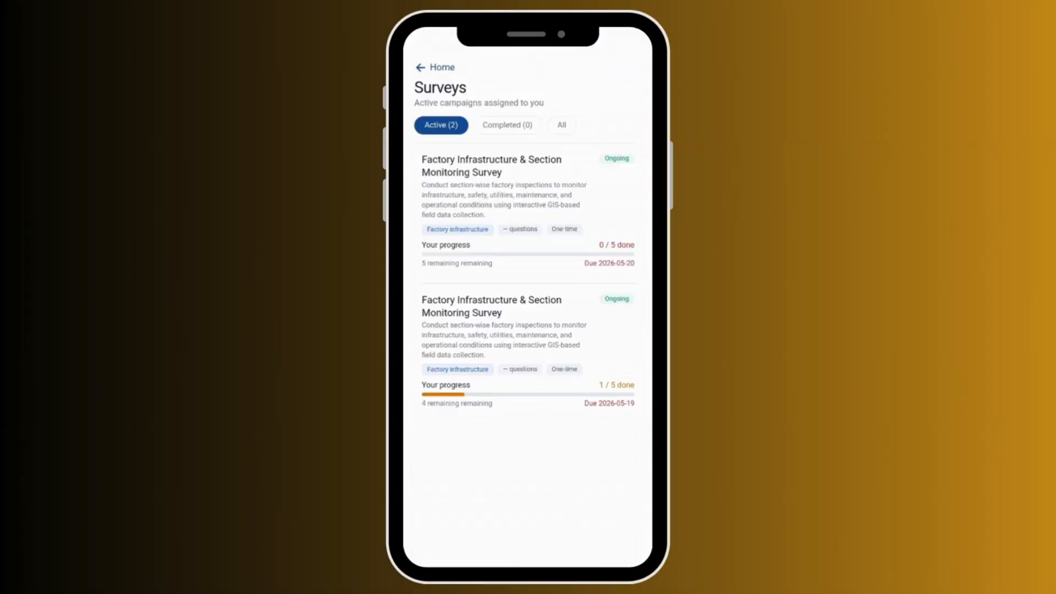
# Add new location F014 on the map described as 'factory infrastructure' and save it.
pyautogui.click(531, 185)
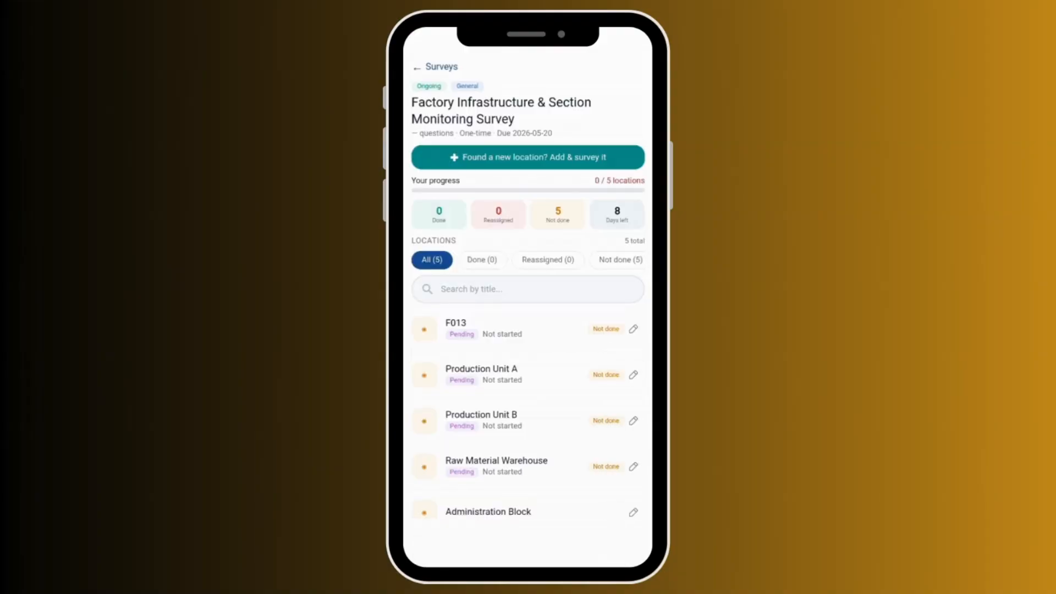
pyautogui.click(539, 160)
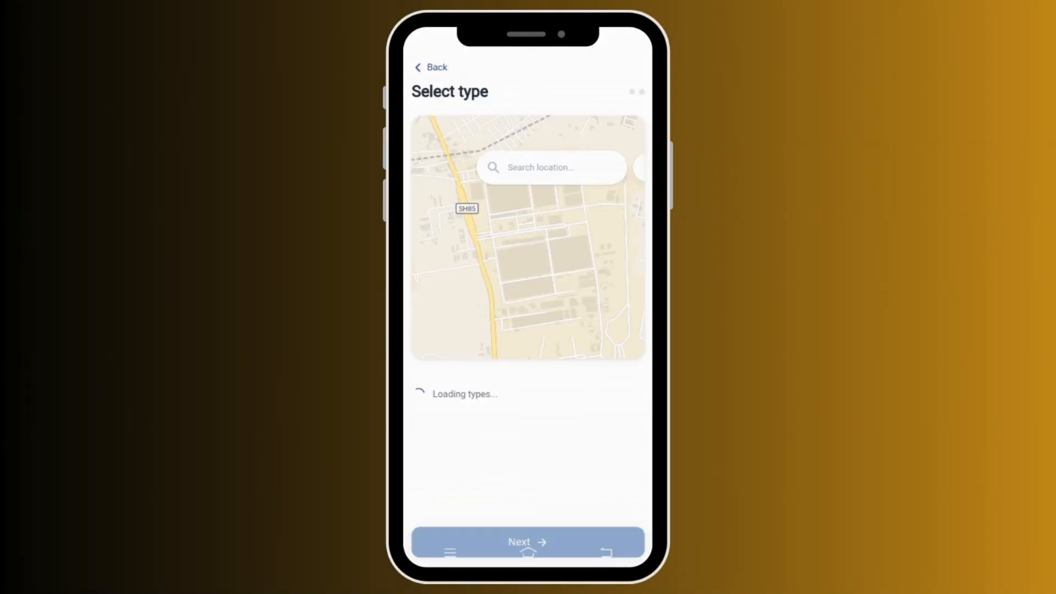
pyautogui.scroll(3, 528, 290)
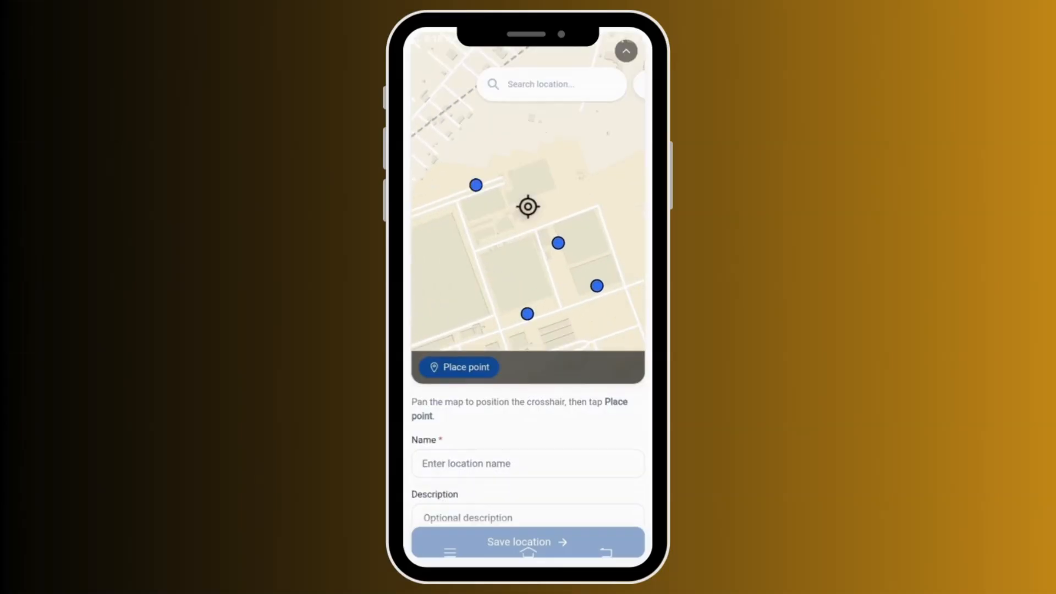
pyautogui.click(460, 367)
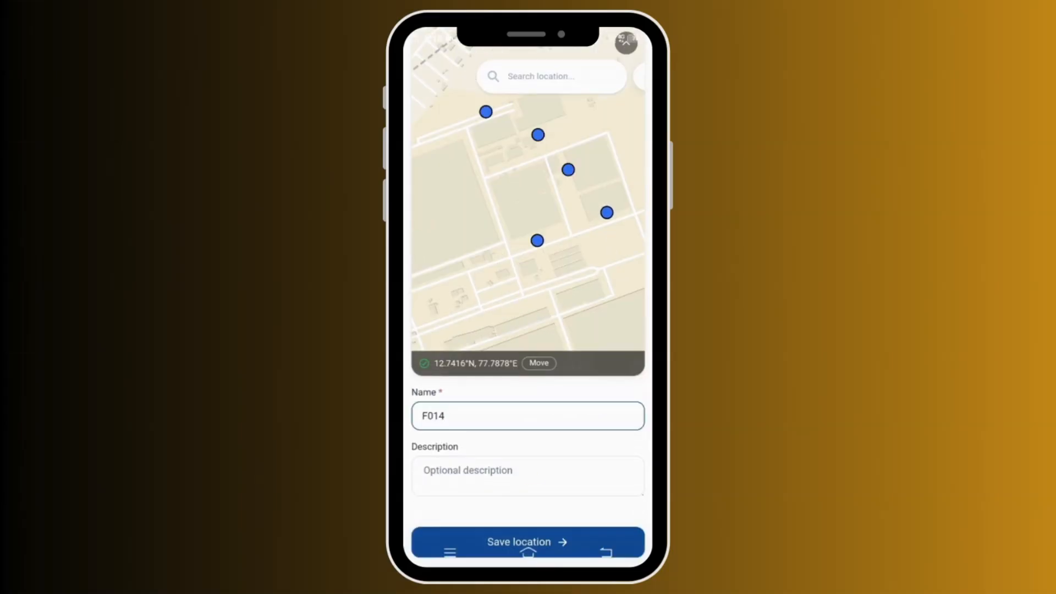
pyautogui.click(528, 475)
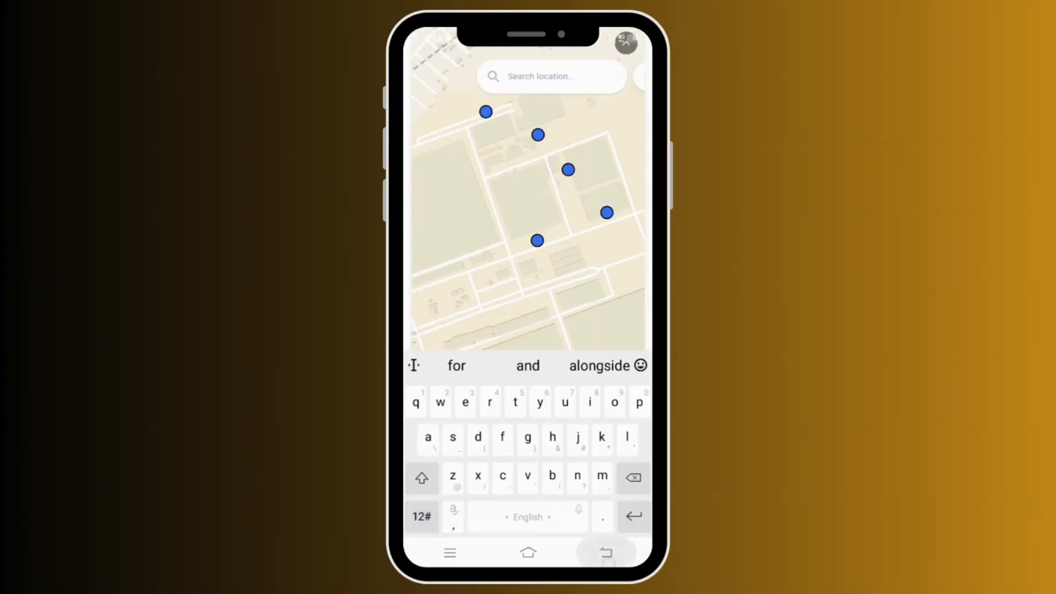
pyautogui.write('factory infrastructure')
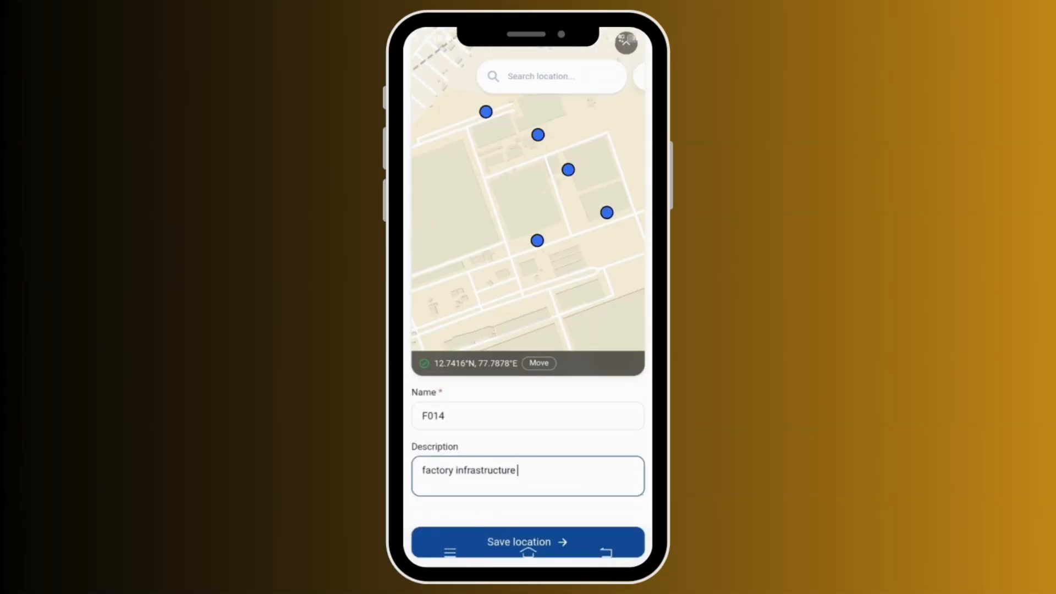
pyautogui.click(499, 537)
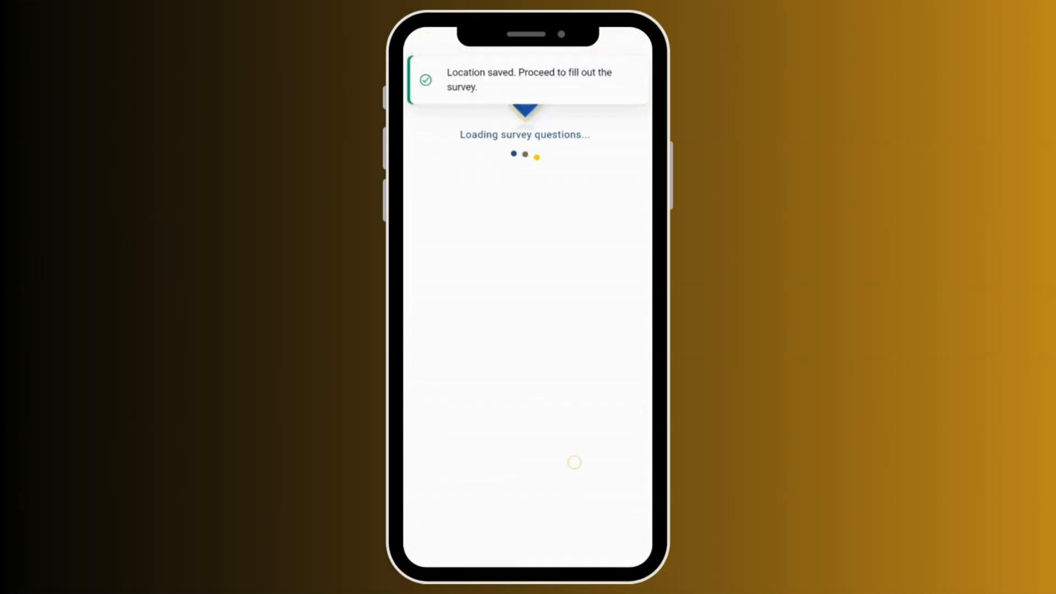
# Answer yes to fire safety and maintenance, enter 100 workers, and submit the survey.
pyautogui.click(442, 341)
pyautogui.scroll(-2, 526, 297)
pyautogui.click(448, 259)
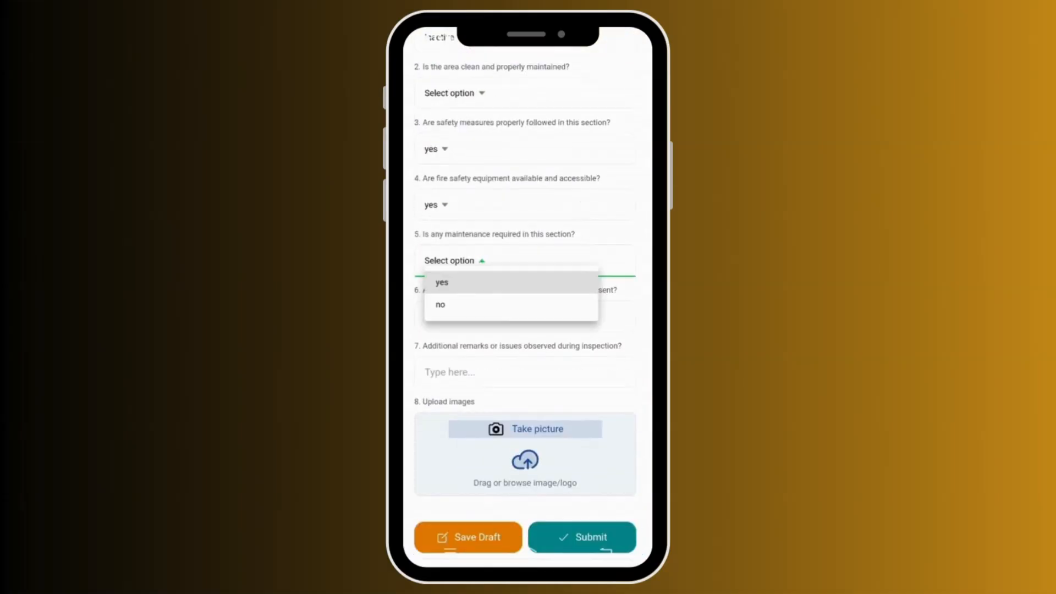
pyautogui.click(439, 281)
pyautogui.scroll(-2, 525, 297)
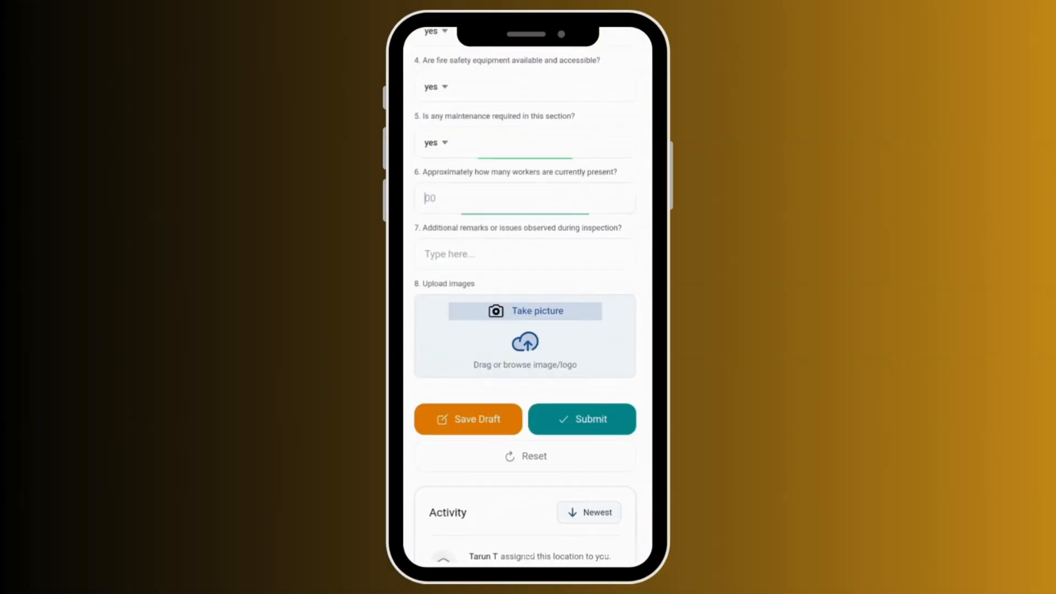
pyautogui.click(525, 198)
pyautogui.write('100')
pyautogui.click(526, 253)
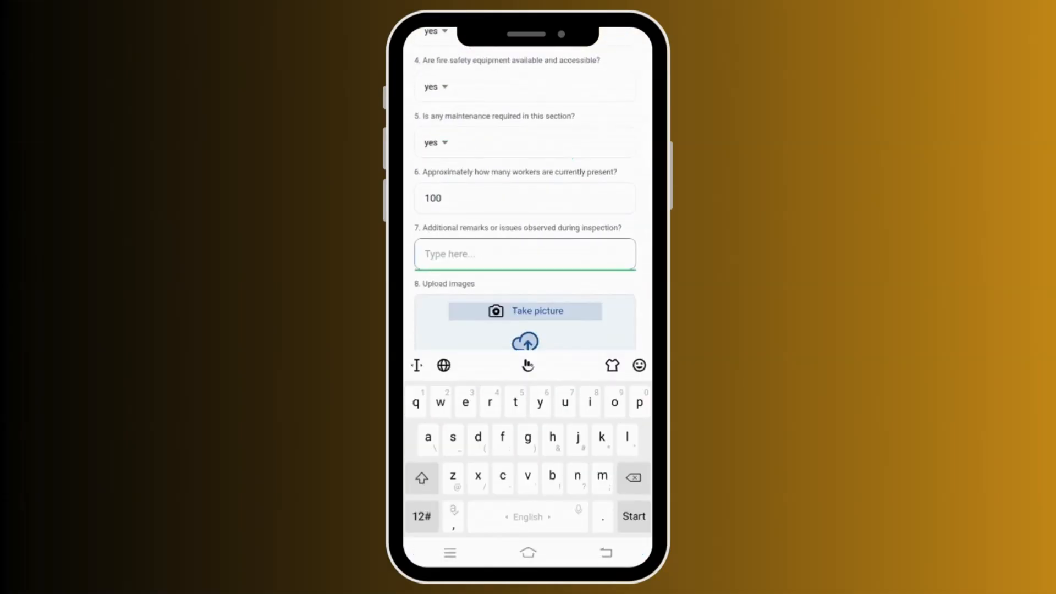
pyautogui.write('no')
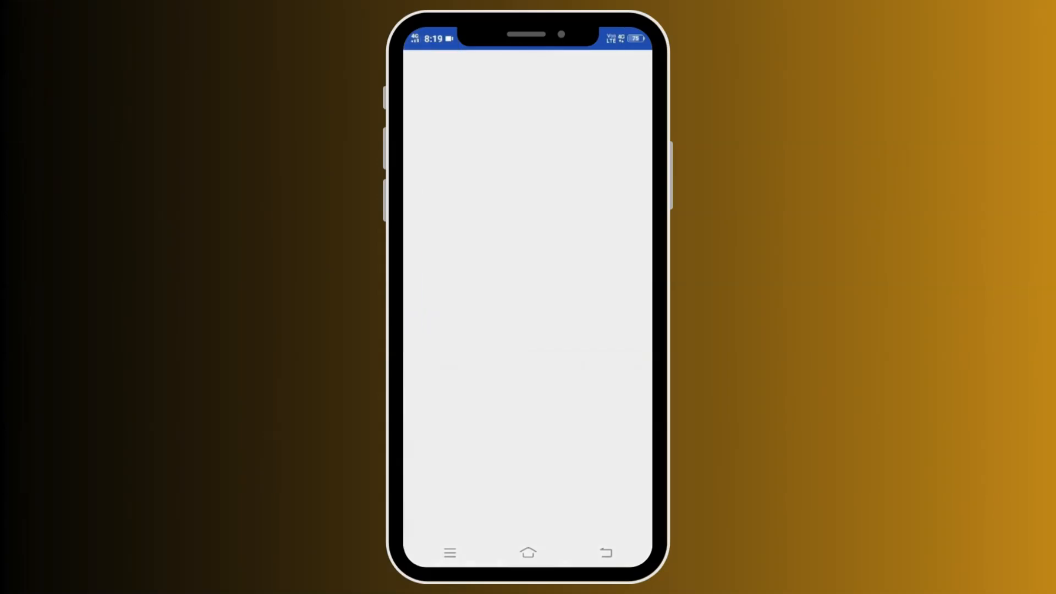
pyautogui.scroll(-2, 525, 297)
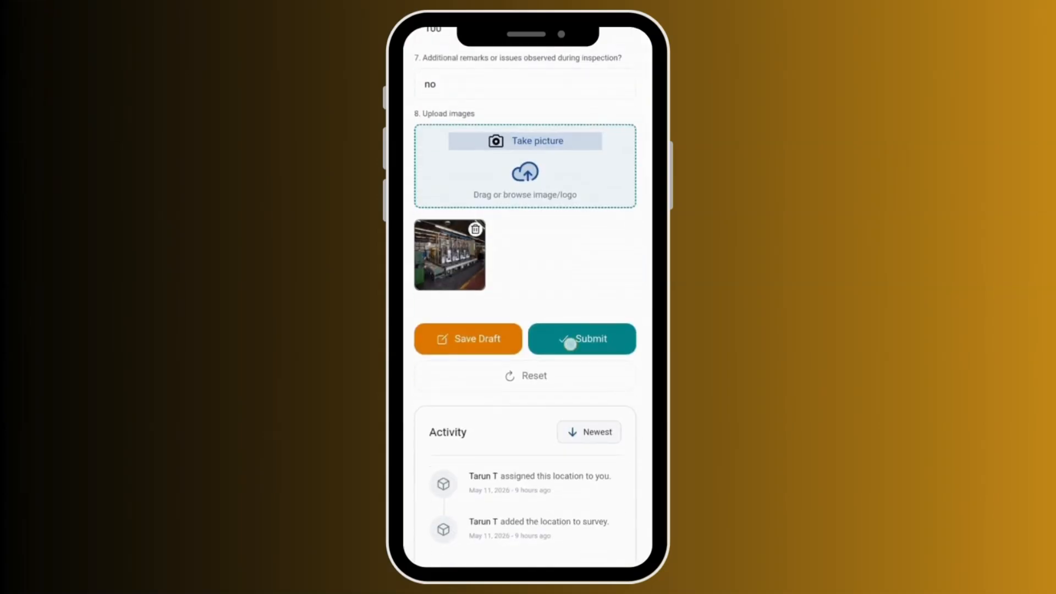
pyautogui.click(571, 344)
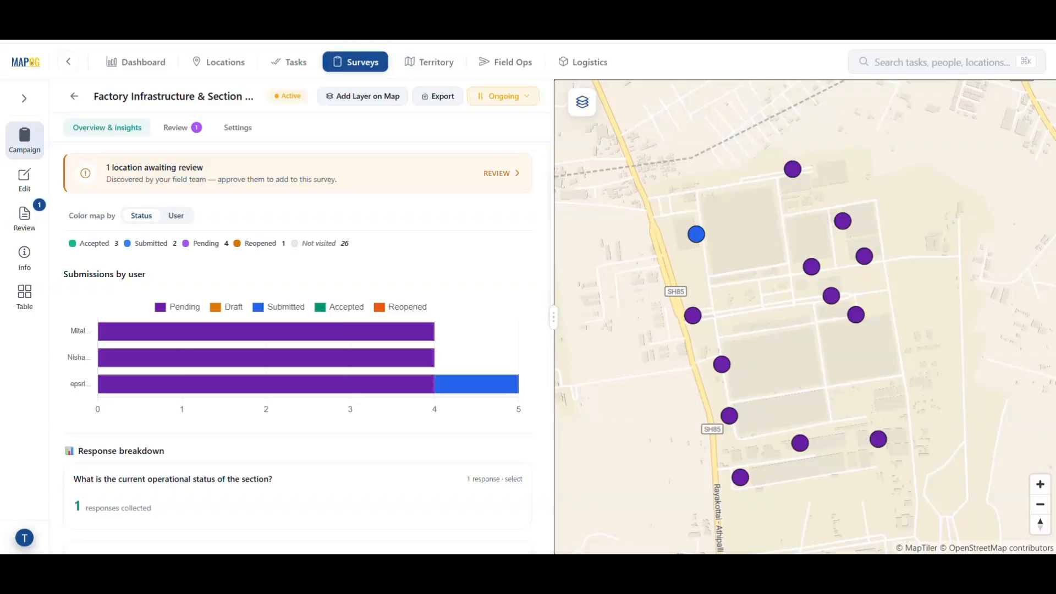
# Scroll through the Overview & insights breakdown, then switch to the survey's data Table.
pyautogui.scroll(-3, 408, 311)
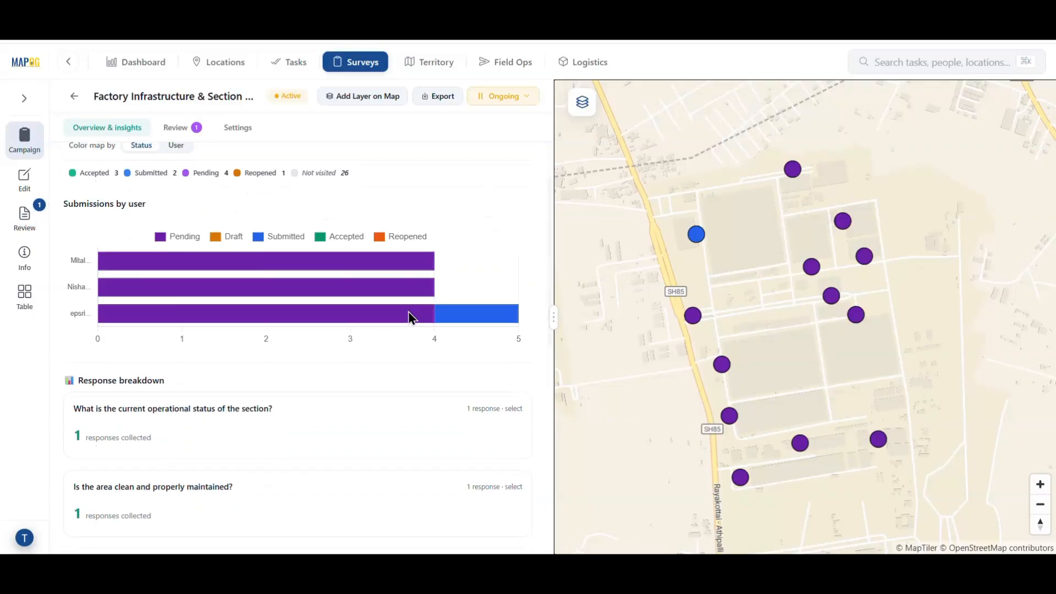
pyautogui.scroll(-6, 409, 314)
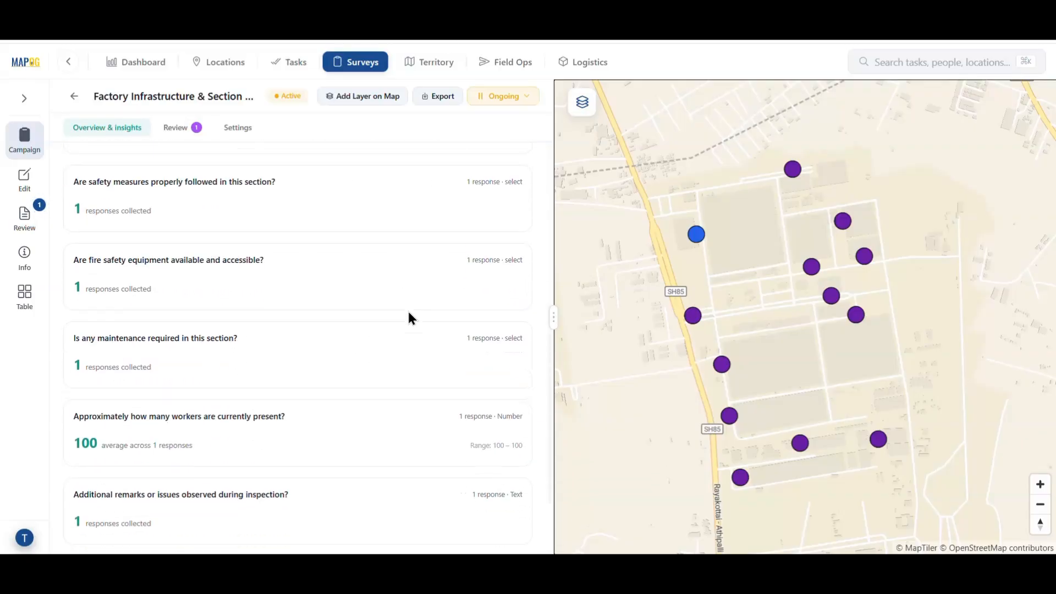
pyautogui.scroll(10, 408, 311)
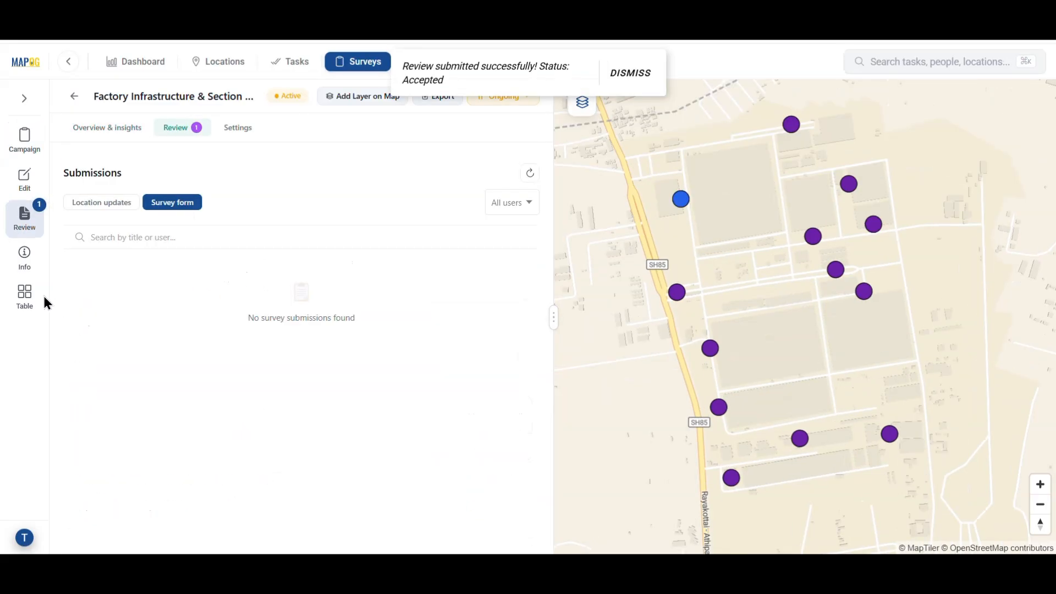
pyautogui.click(24, 296)
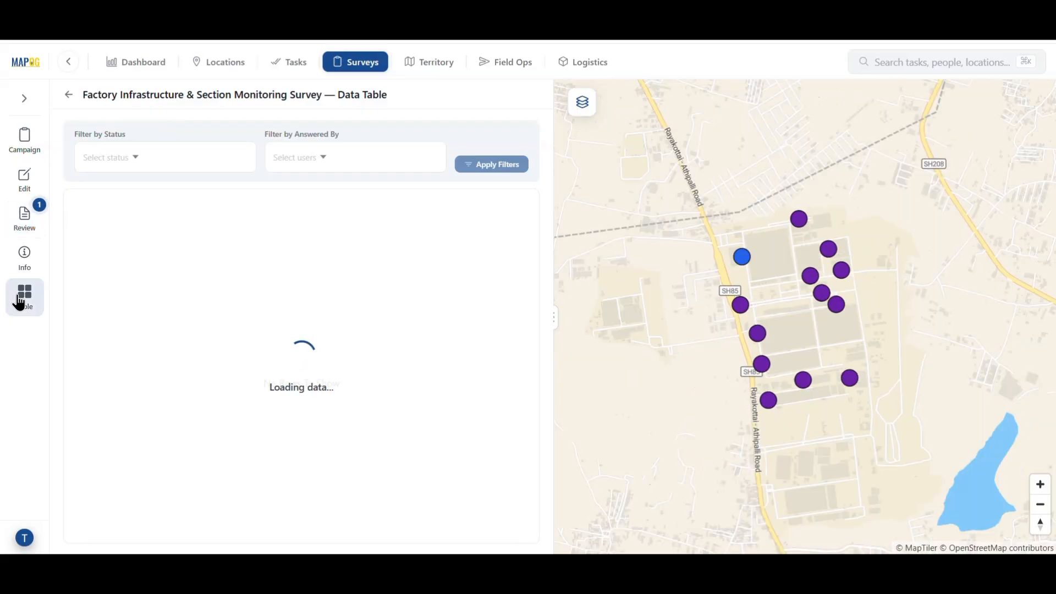
# Filter the Data Table to Accepted responses from one answering agent, leaving Administration Block.
pyautogui.scroll(-1, 406, 393)
pyautogui.scroll(1, 407, 394)
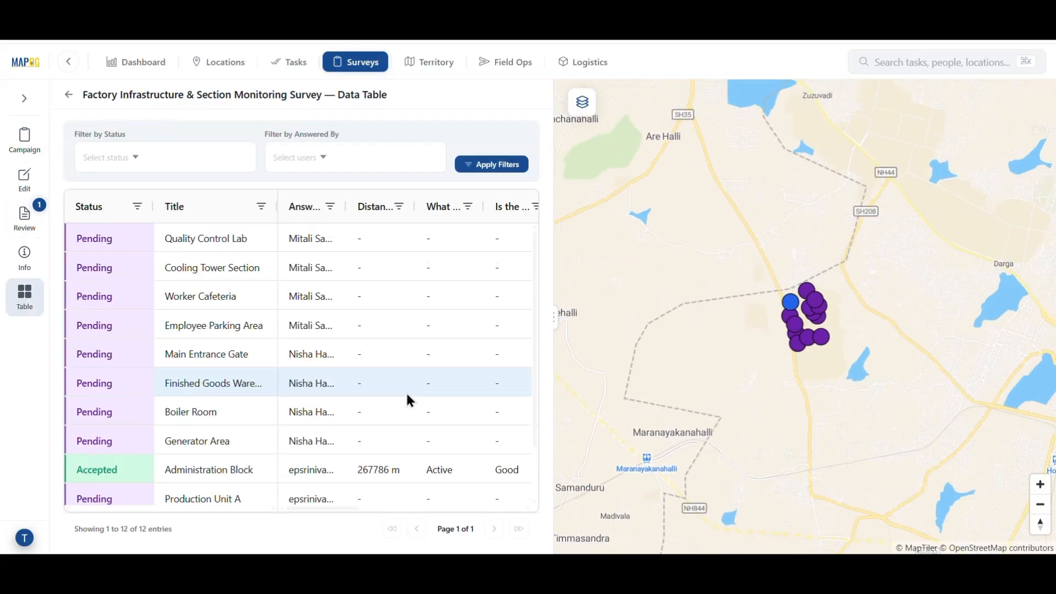
pyautogui.click(161, 167)
pyautogui.click(153, 181)
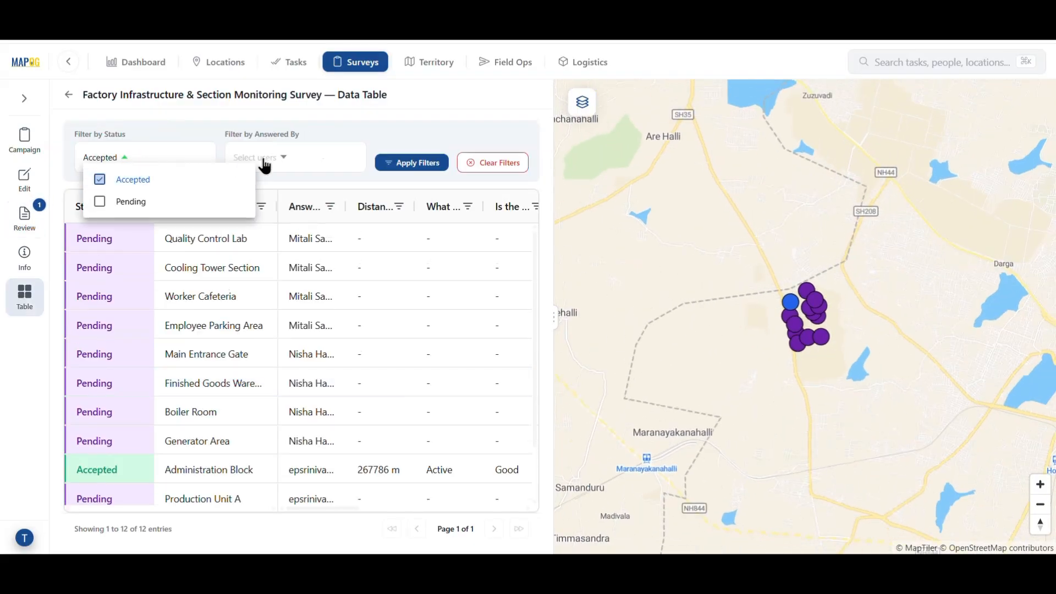
pyautogui.click(278, 158)
pyautogui.click(313, 223)
pyautogui.click(431, 165)
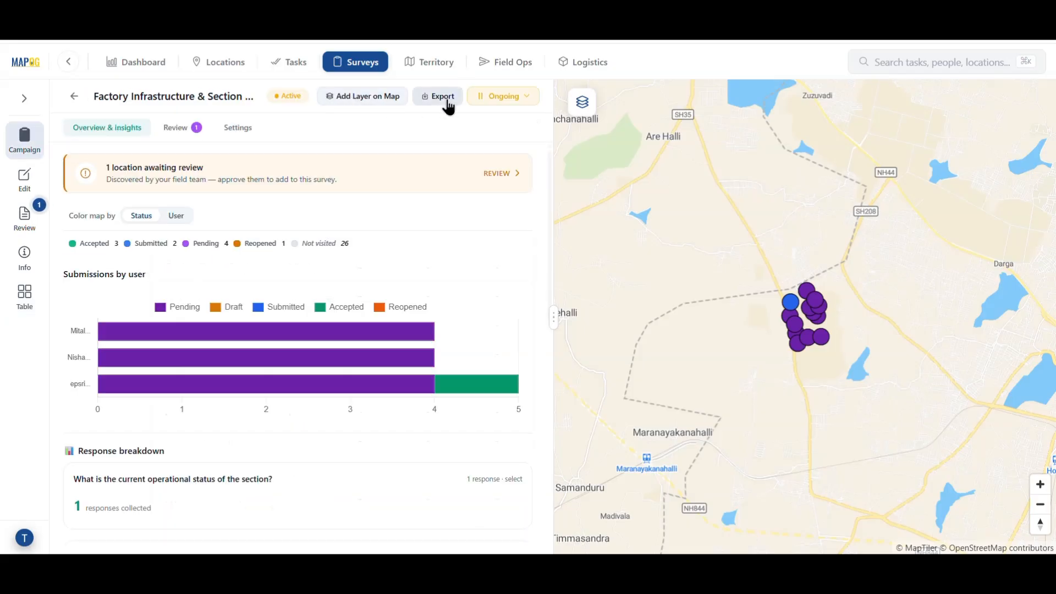
# Export the survey responses to CSV and open the submitted Administration Block form.
pyautogui.click(443, 99)
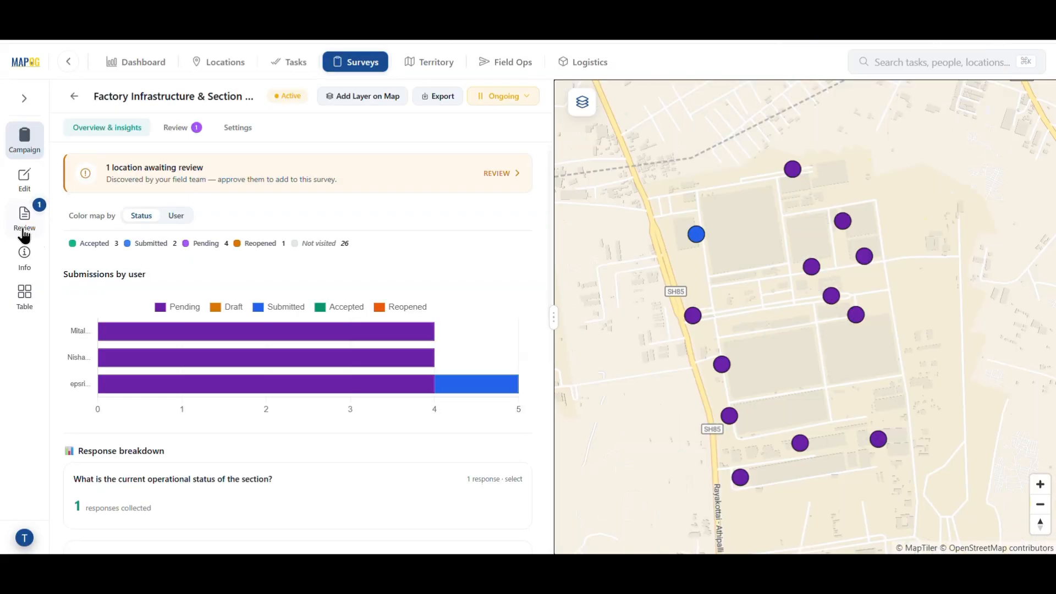
pyautogui.click(24, 222)
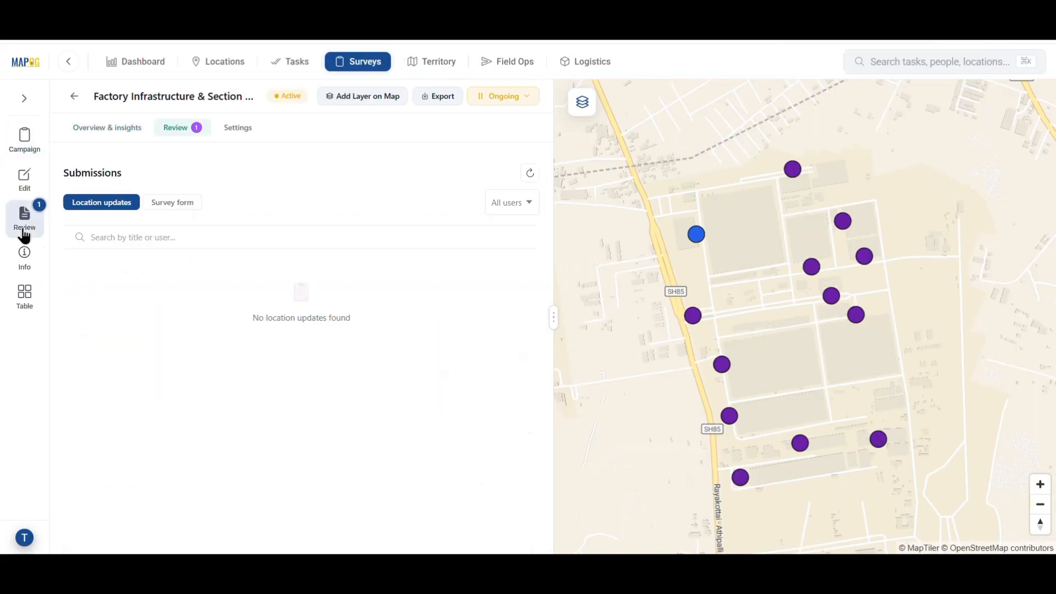
pyautogui.click(163, 204)
pyautogui.click(245, 291)
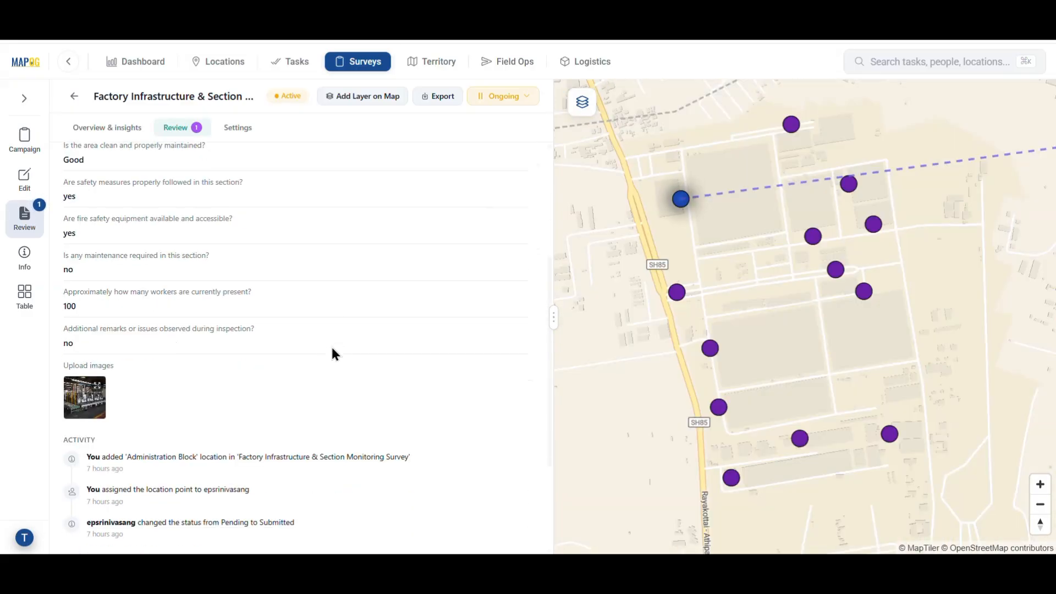
# Accept the Administration Block submission with the feedback 'Yes'.
pyautogui.scroll(-3, 332, 347)
pyautogui.click(115, 456)
pyautogui.click(52, 408)
pyautogui.click(113, 482)
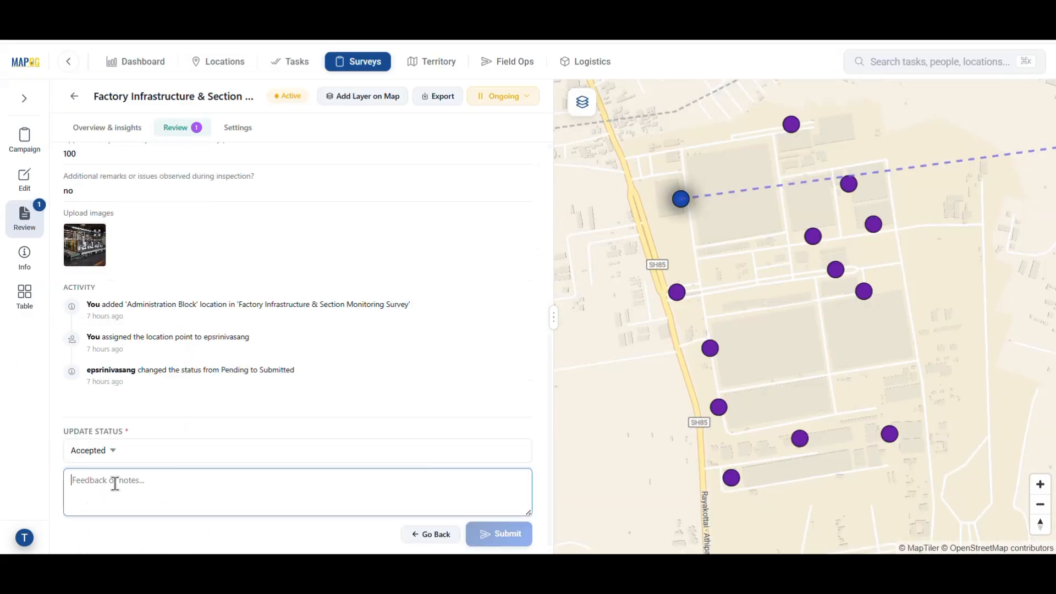
pyautogui.write('Yes')
pyautogui.click(499, 534)
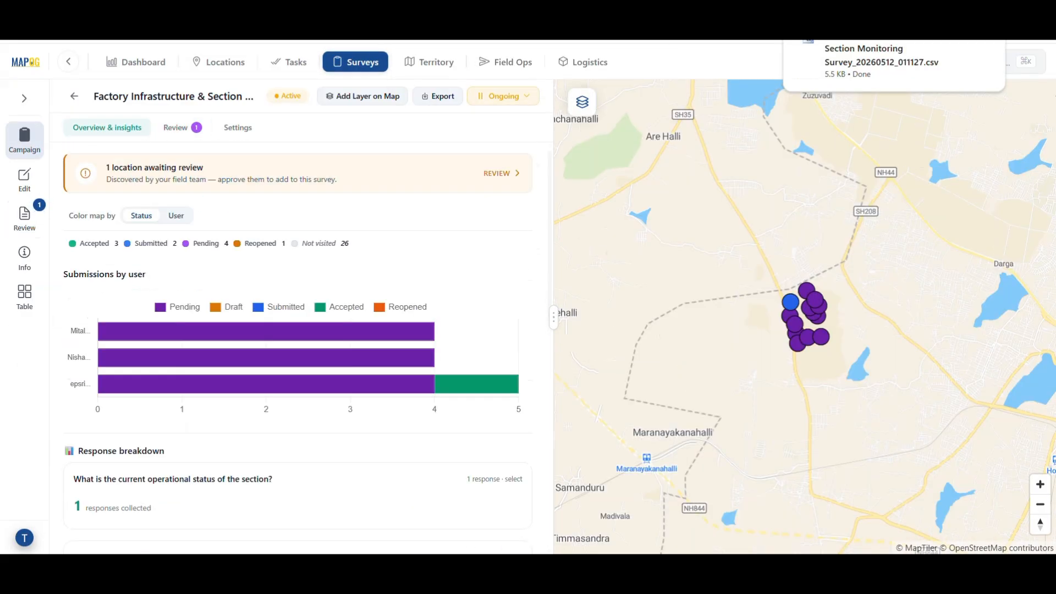
# Start adding the survey as a map layer and review listed locations, Main Entrance Gate to Quality Control Lab.
pyautogui.click(355, 104)
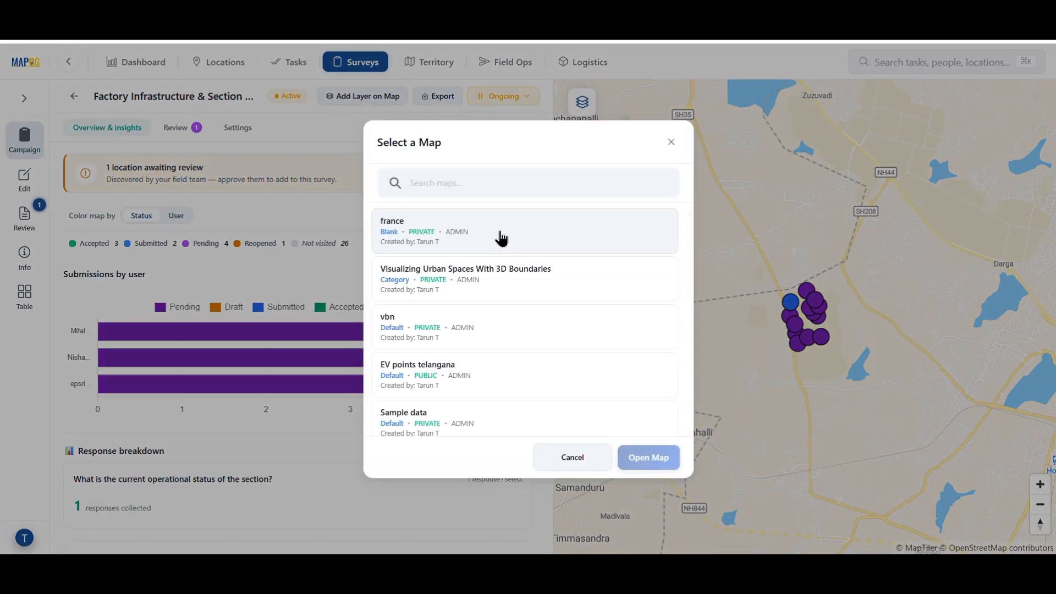
pyautogui.scroll(-10, 498, 236)
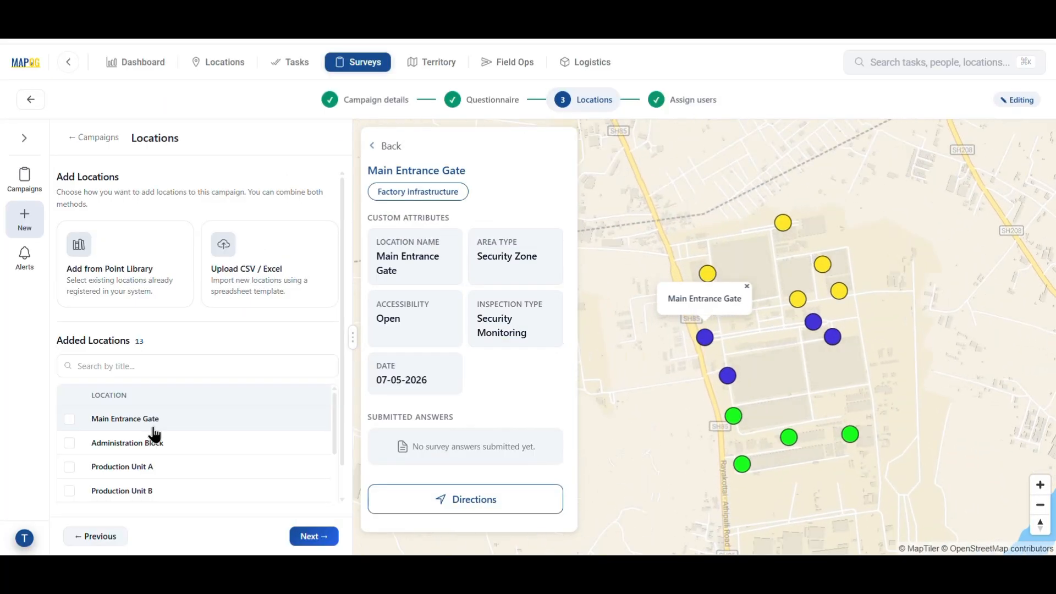
pyautogui.click(165, 443)
pyautogui.click(187, 467)
pyautogui.click(192, 491)
pyautogui.scroll(-3, 182, 478)
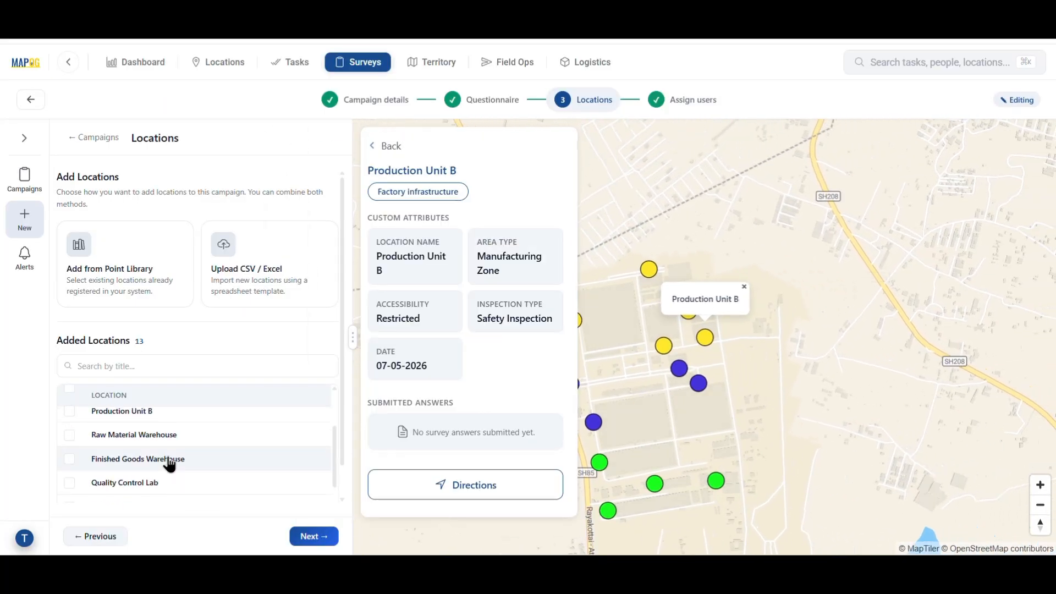
pyautogui.click(171, 436)
pyautogui.click(176, 462)
pyautogui.click(184, 483)
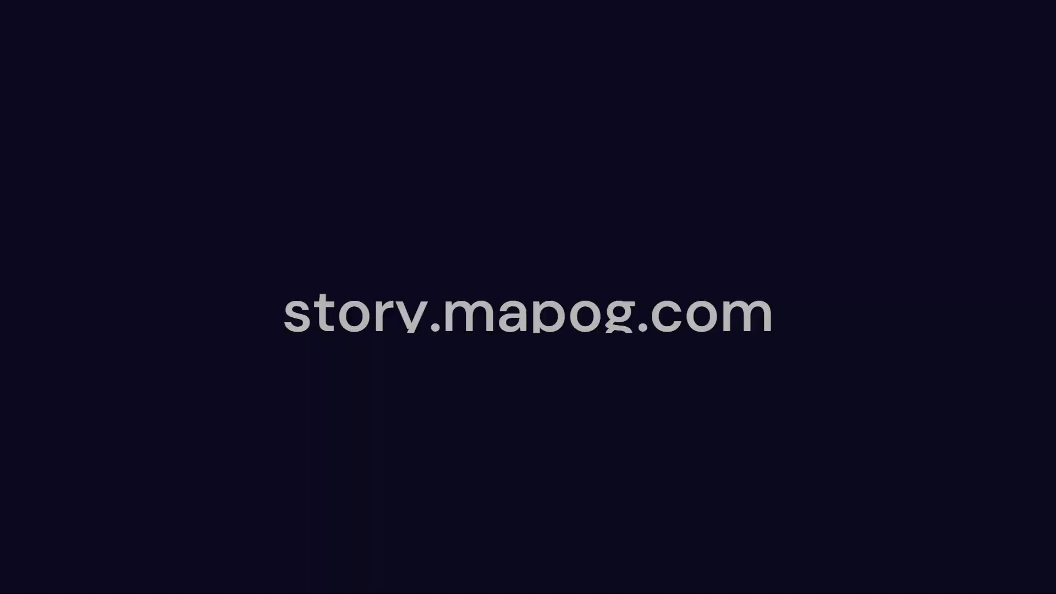